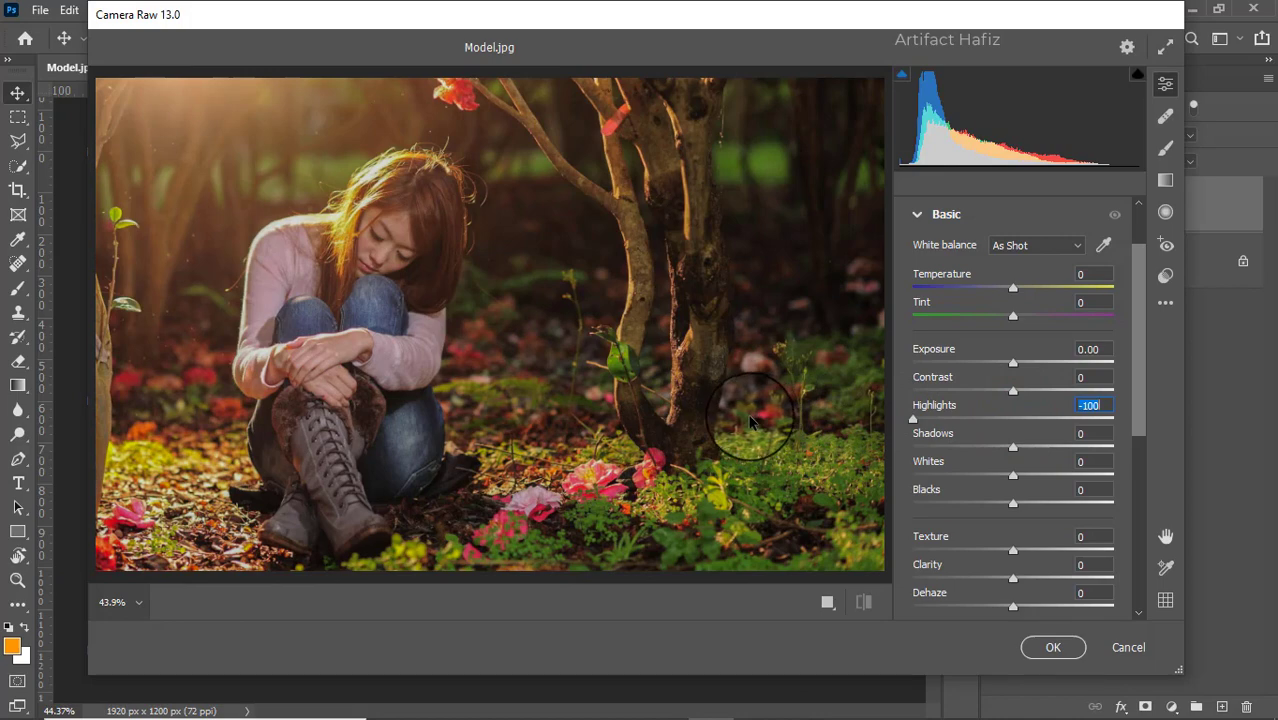
# Step: Set Highlights to -7, Shadows to +50, Whites to +22, Blacks to -22, Texture to -5 and Clarity to +5
pyautogui.click(1005, 425)
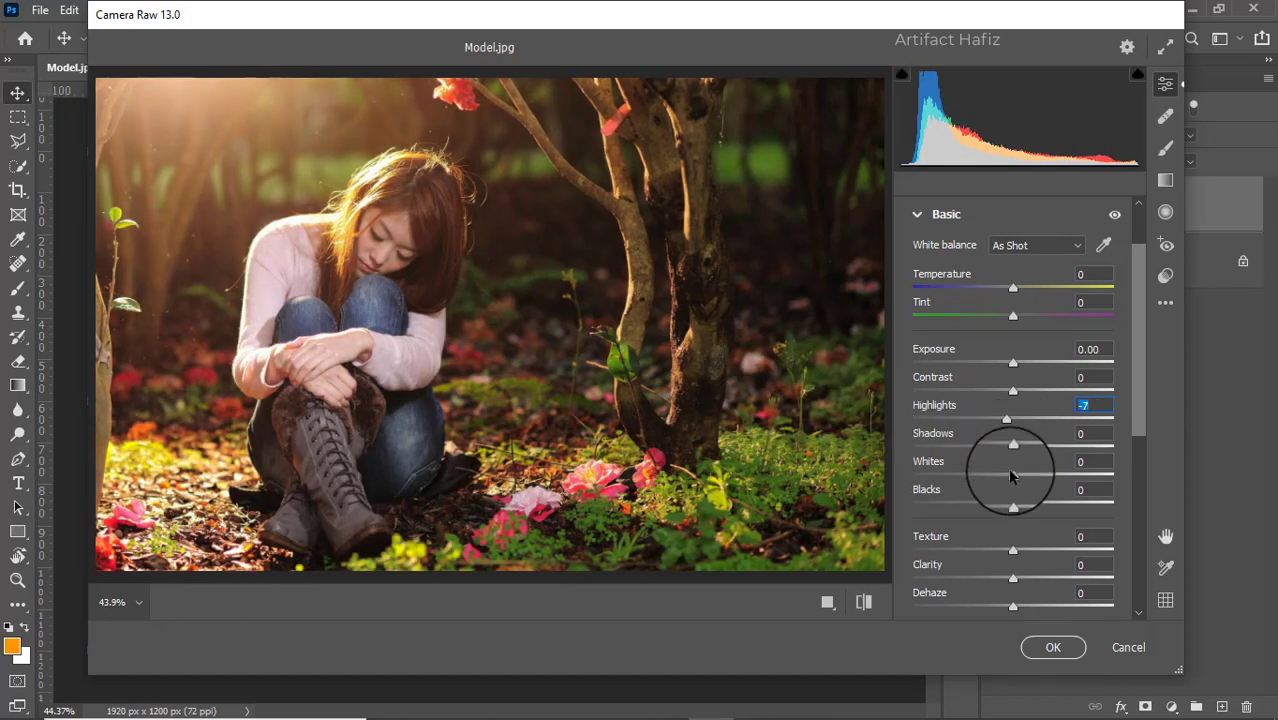
pyautogui.moveTo(1013, 475); pyautogui.dragTo(1063, 447)
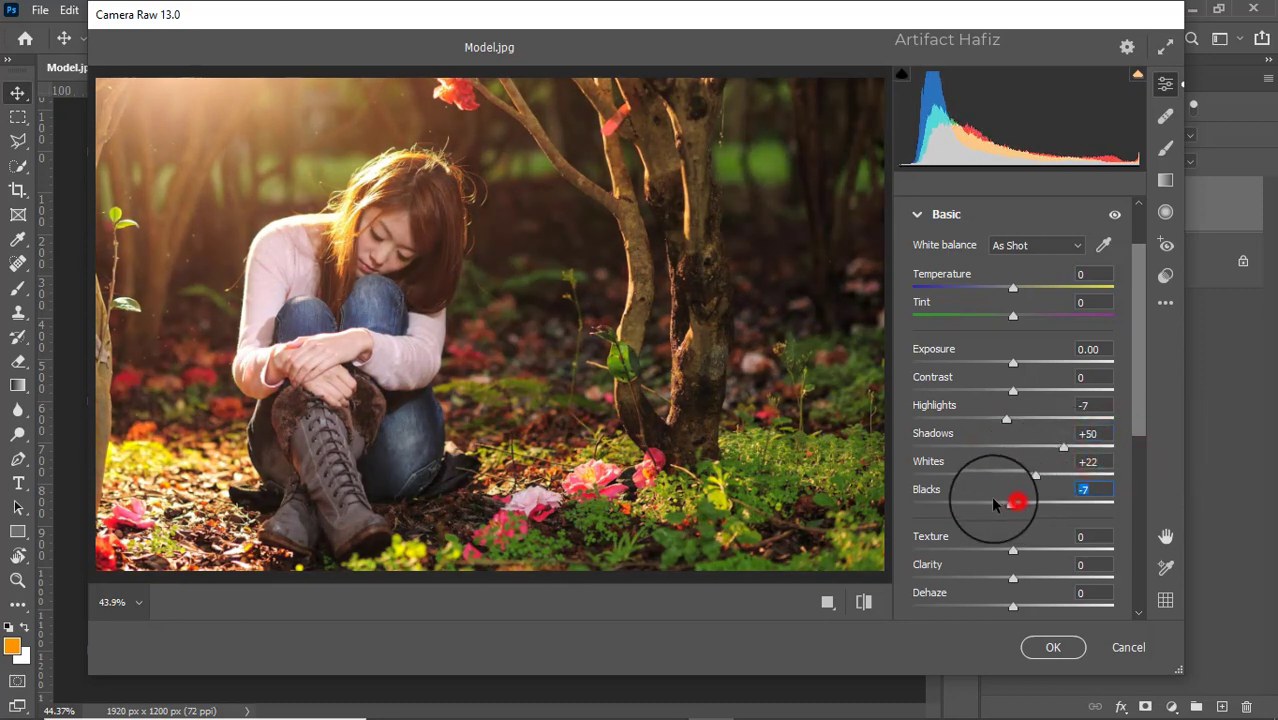
pyautogui.moveTo(993, 503)
pyautogui.mouseDown()
pyautogui.moveTo(982, 499)
pyautogui.moveTo(990, 506)
pyautogui.mouseUp()
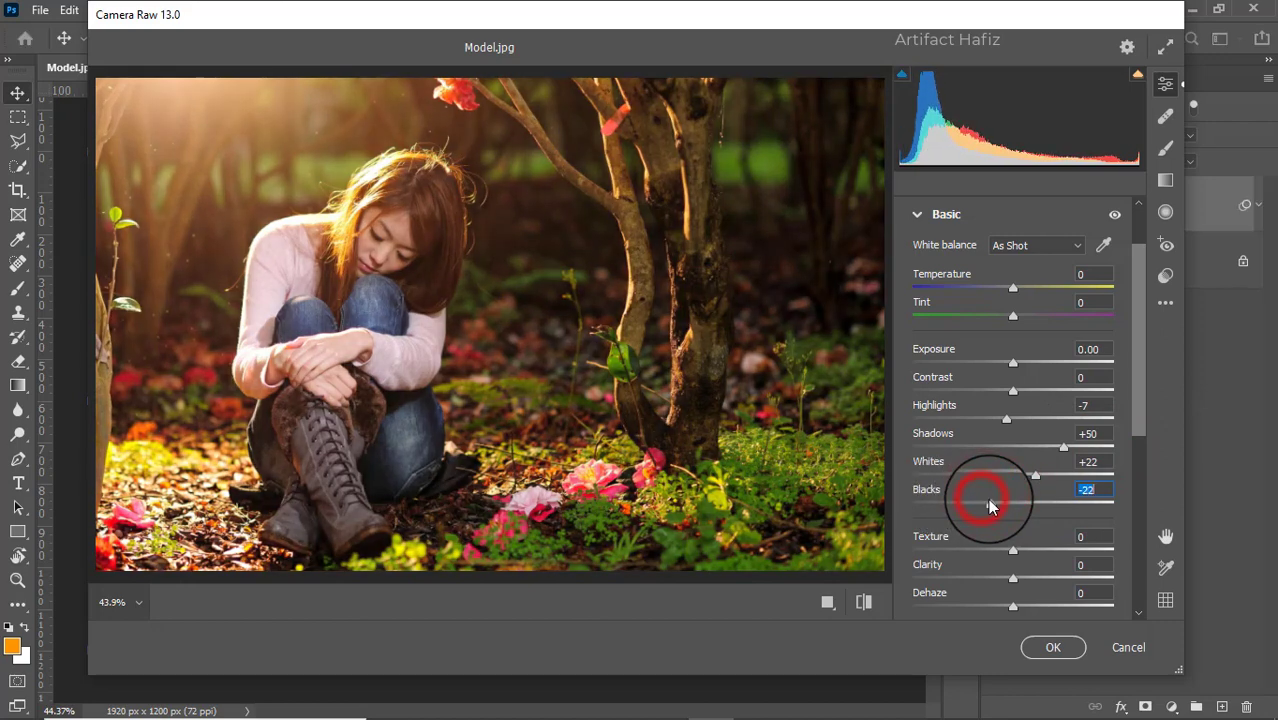
pyautogui.scroll(-3, 1005, 440)
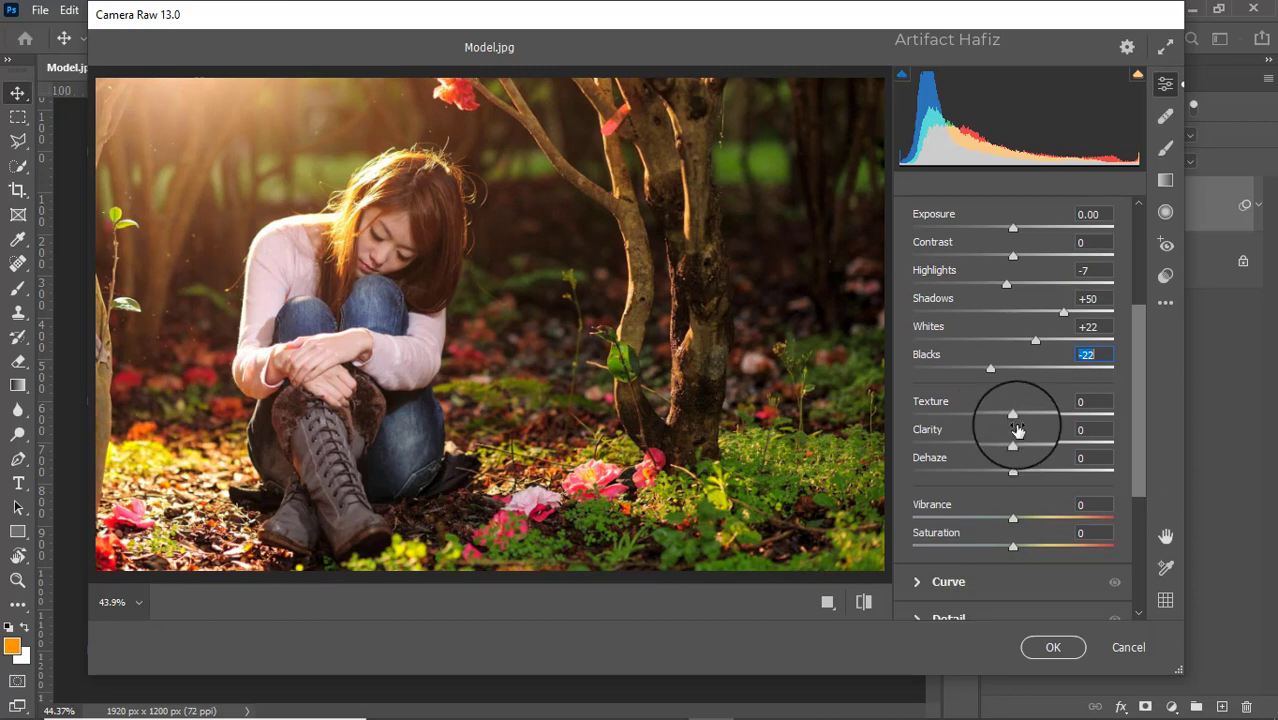
pyautogui.moveTo(1011, 444); pyautogui.dragTo(1013, 448)
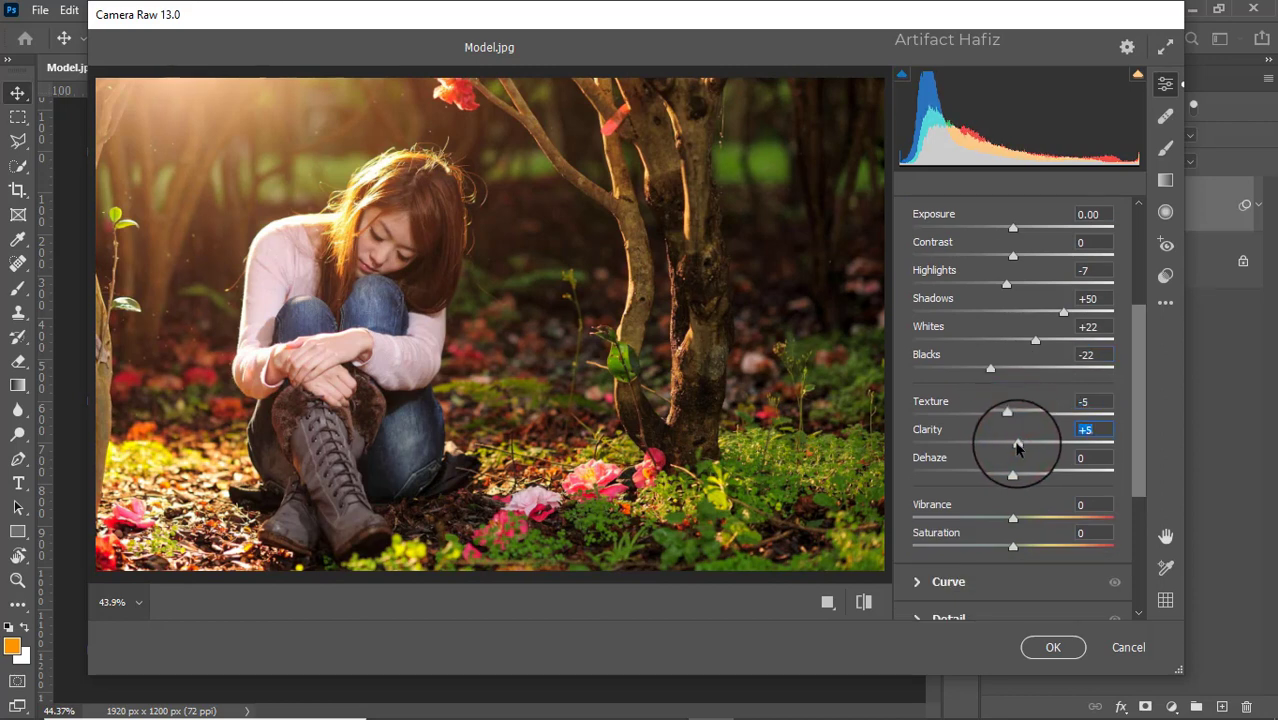
# Step: Shape the main point curve: raise the black point to output 8 and add points at 63/69 and 194/206
pyautogui.scroll(-5, 1064, 343)
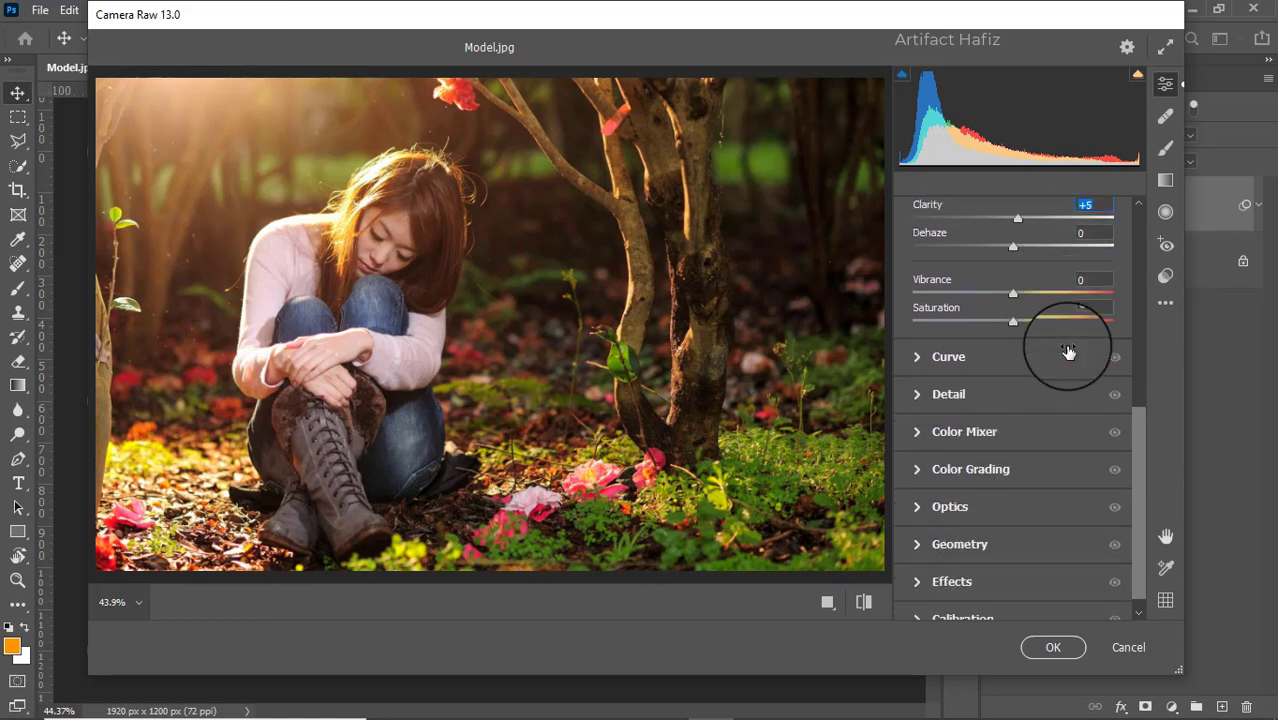
pyautogui.click(913, 358)
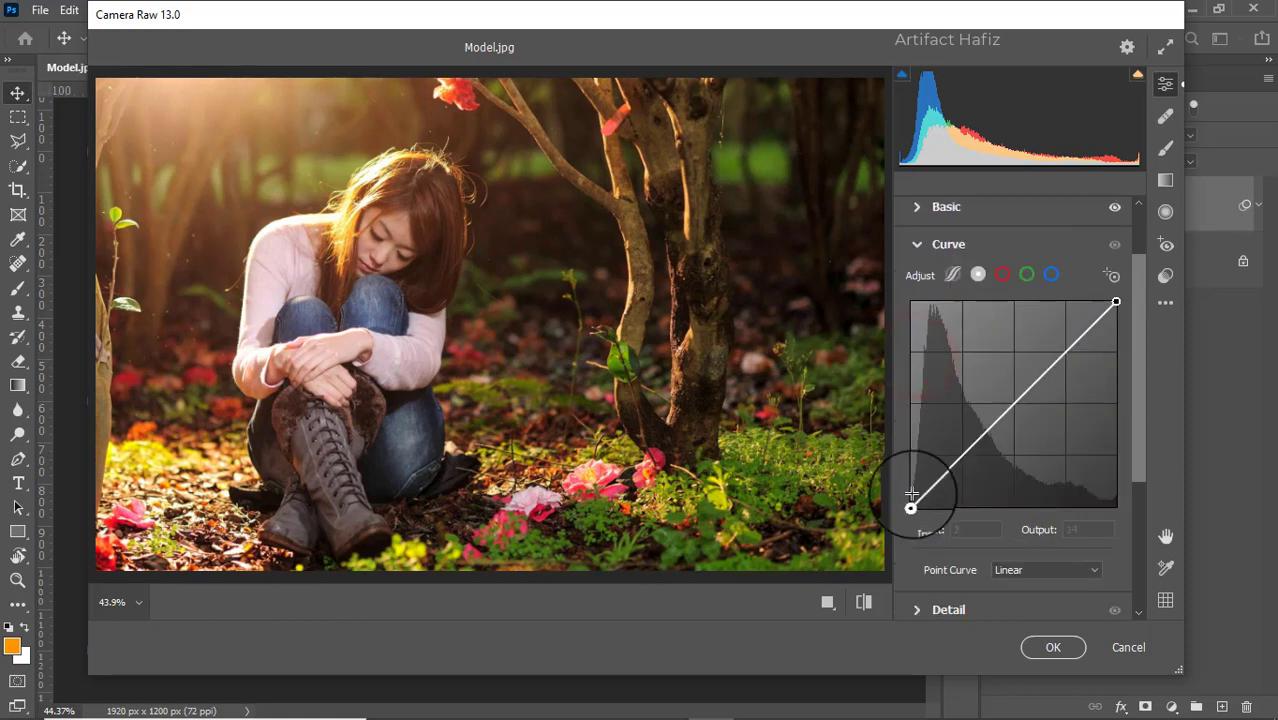
pyautogui.moveTo(910, 506); pyautogui.dragTo(912, 500)
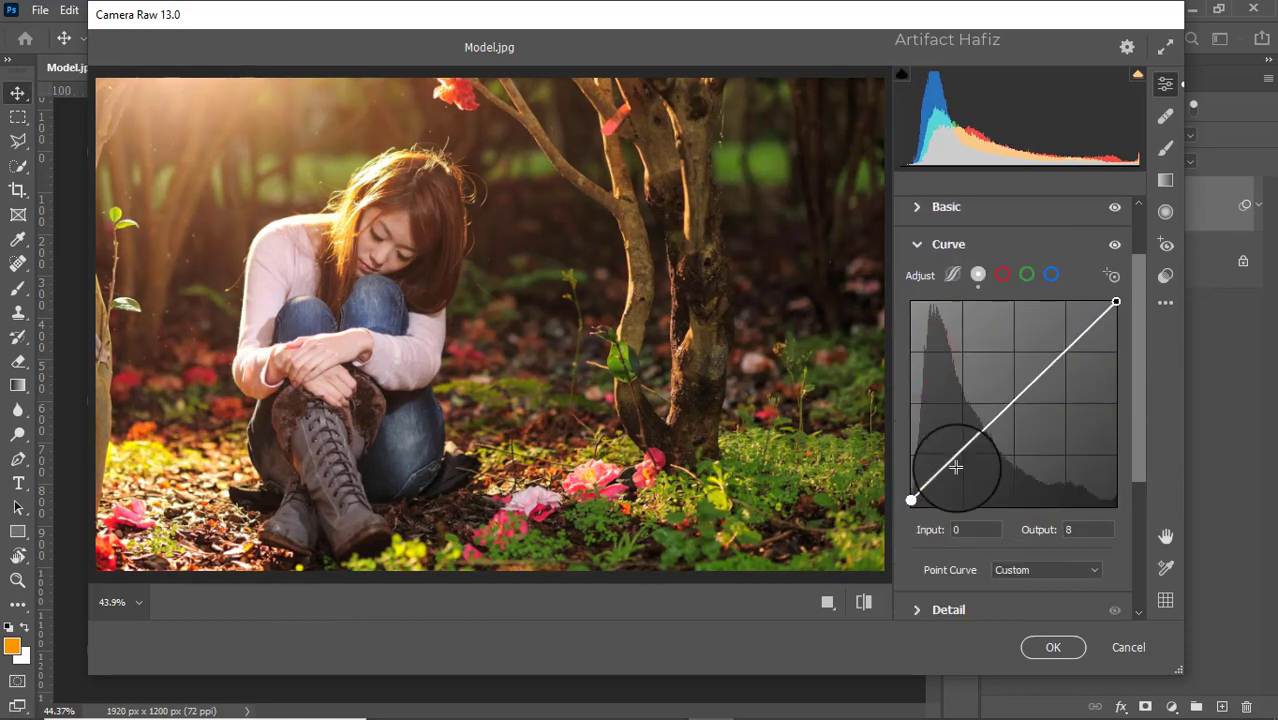
pyautogui.click(961, 451)
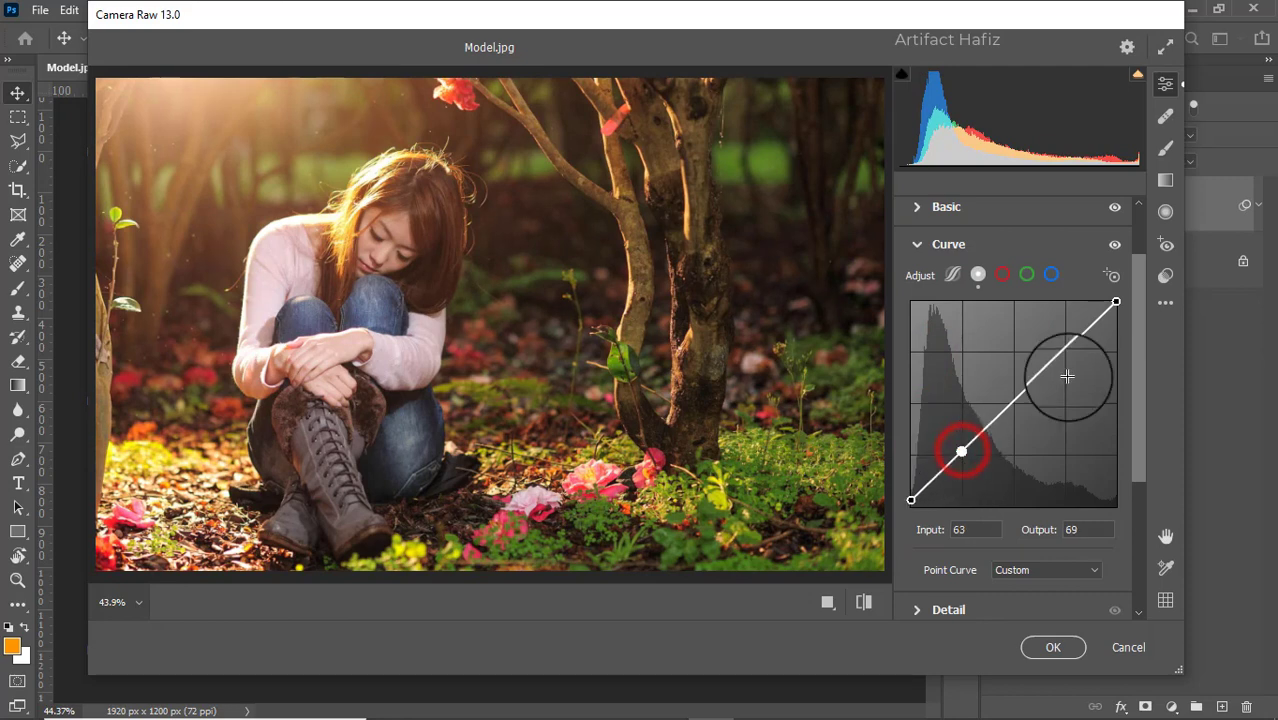
pyautogui.click(1063, 347)
pyautogui.moveTo(1063, 345)
pyautogui.mouseDown()
pyautogui.moveTo(1062, 331)
pyautogui.moveTo(1067, 343)
pyautogui.mouseUp()
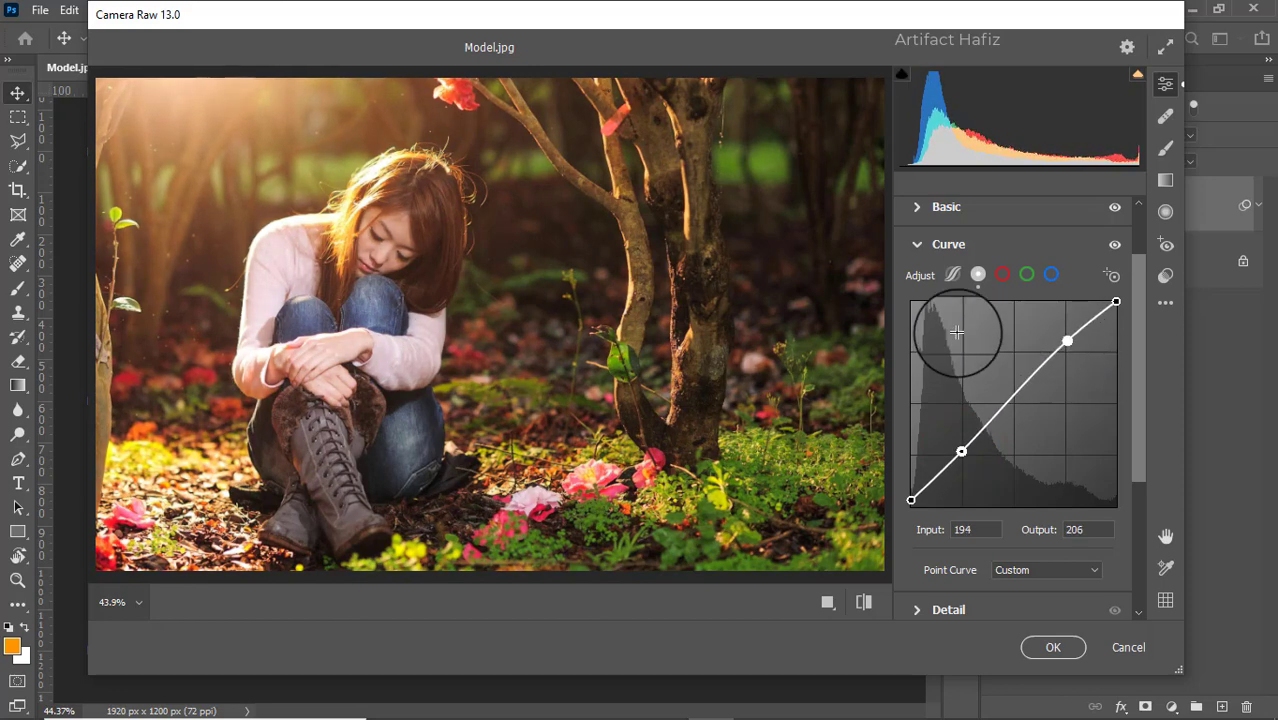
pyautogui.scroll(-1, 959, 334)
pyautogui.click(1051, 230)
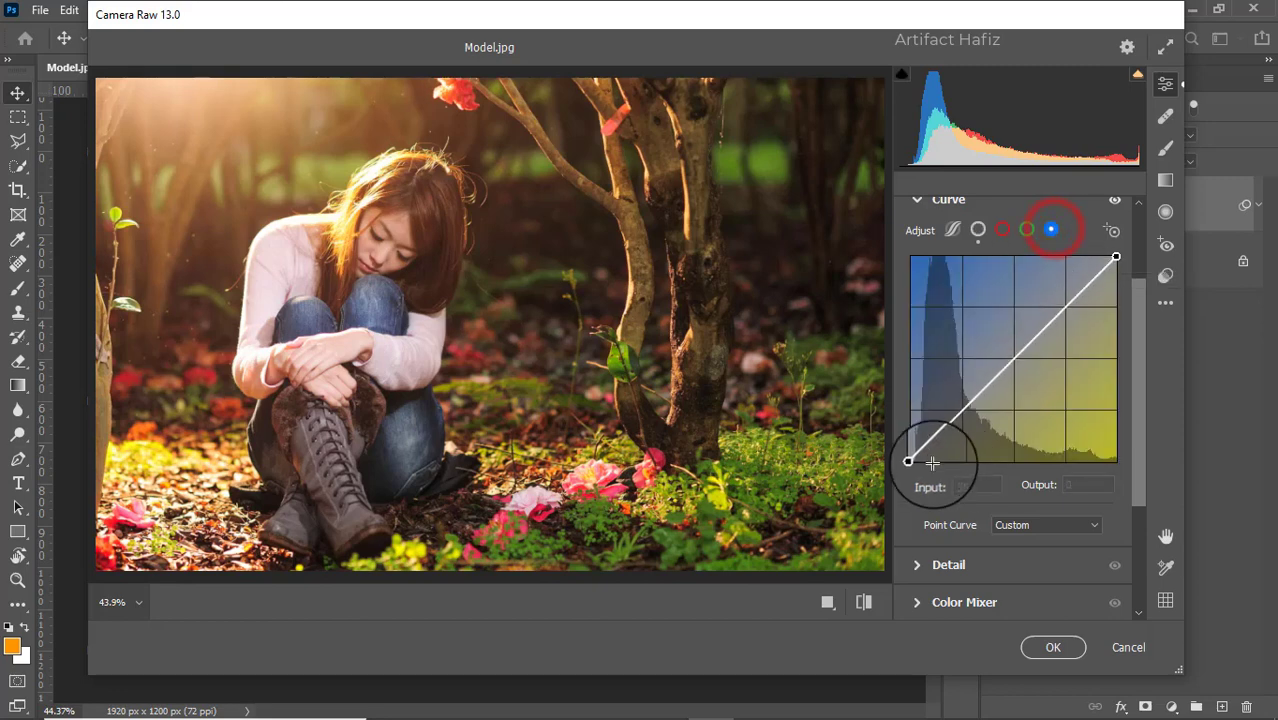
# Step: Set Noise Reduction in the Detail settings to 8
pyautogui.click(912, 564)
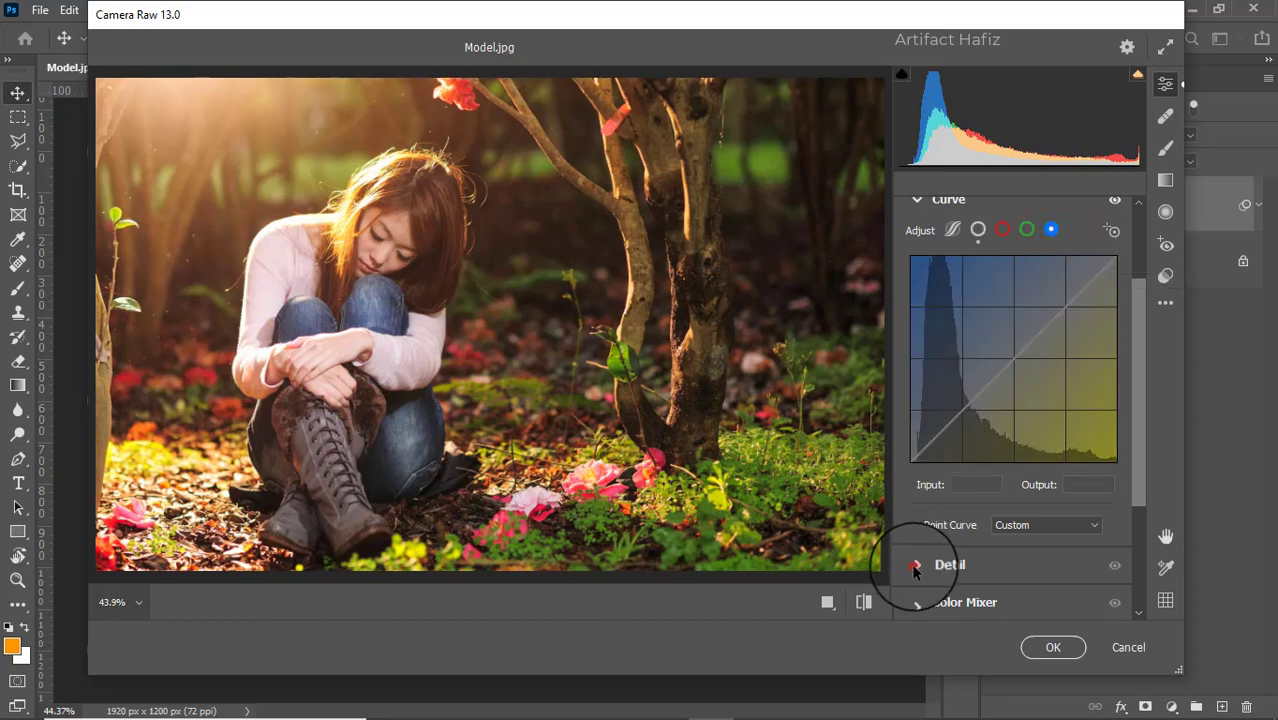
pyautogui.scroll(-1, 952, 396)
pyautogui.moveTo(915, 357); pyautogui.dragTo(926, 362)
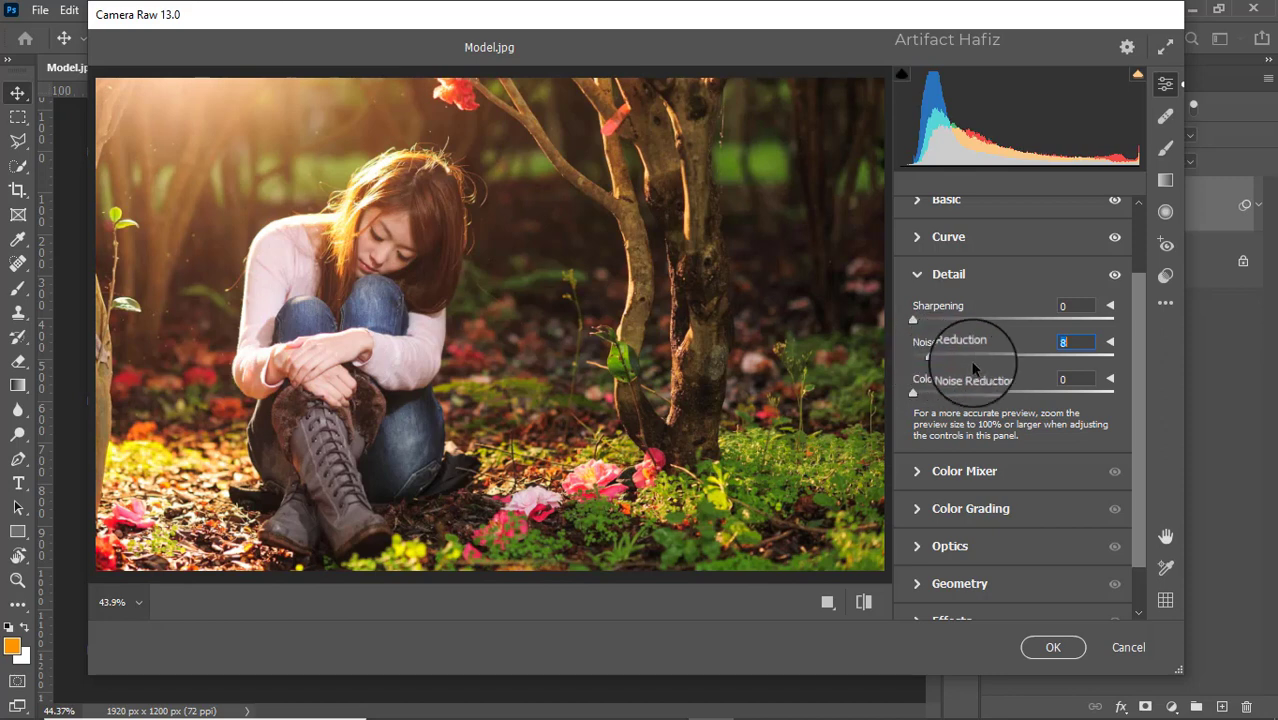
# Step: Lower the photo's Exposure slightly in the Basic settings
pyautogui.scroll(2, 970, 360)
pyautogui.click(913, 290)
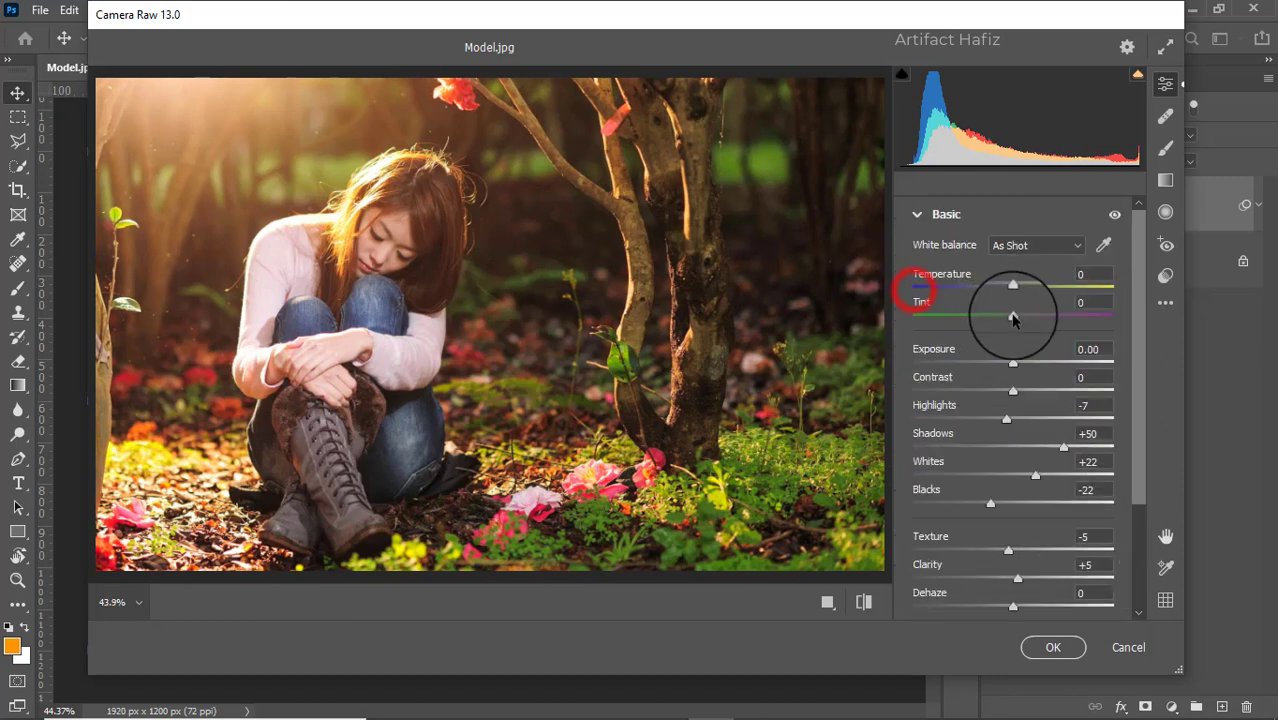
pyautogui.moveTo(1013, 363); pyautogui.dragTo(1010, 360)
pyautogui.scroll(-8, 1045, 365)
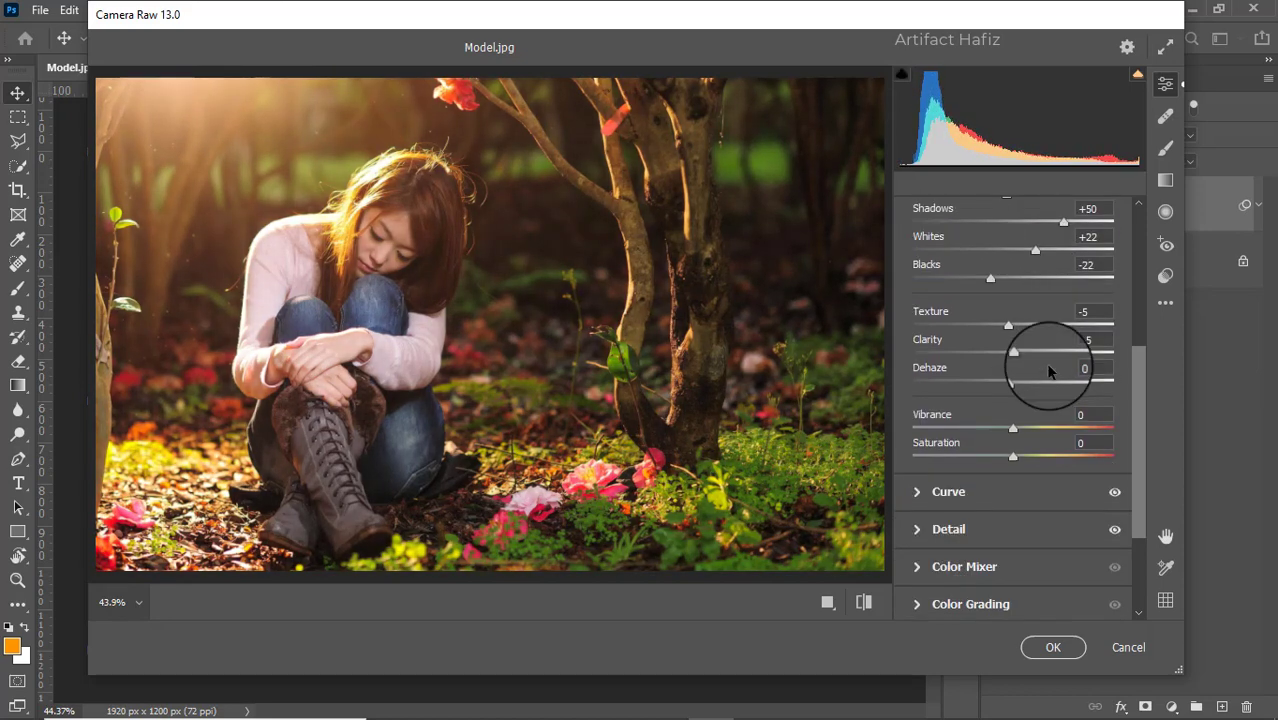
pyautogui.click(920, 356)
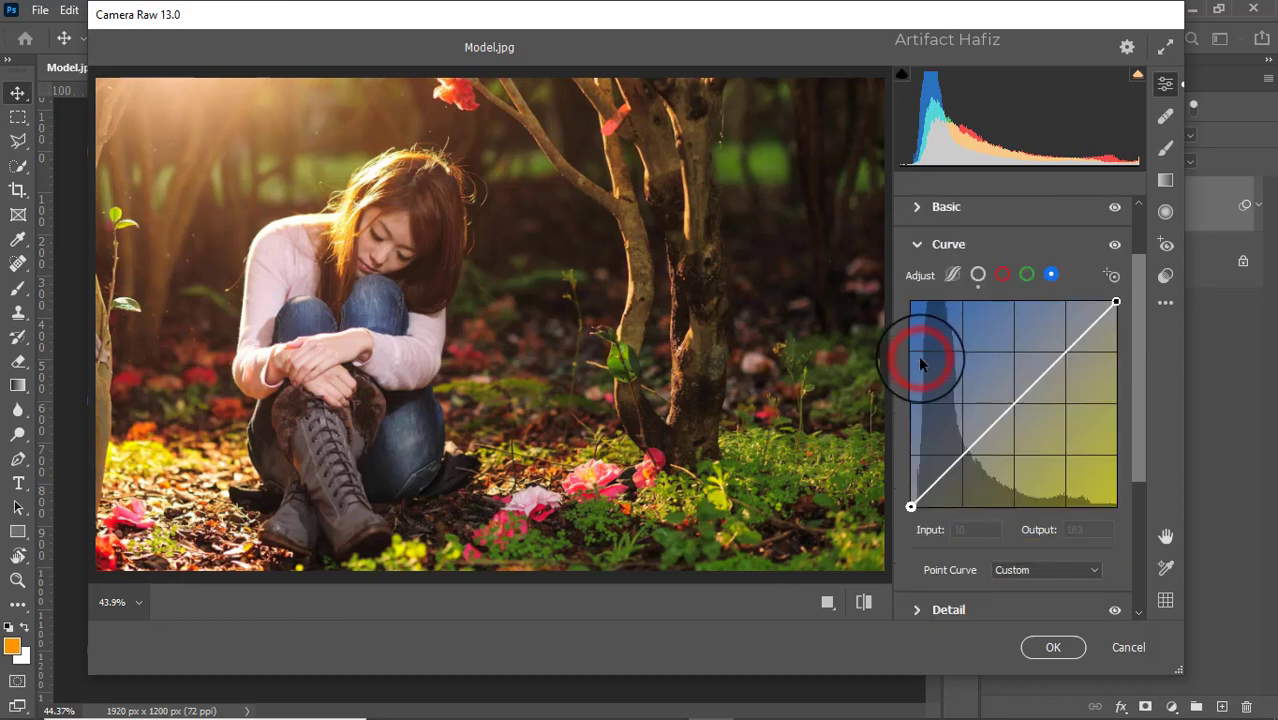
pyautogui.scroll(-5, 935, 349)
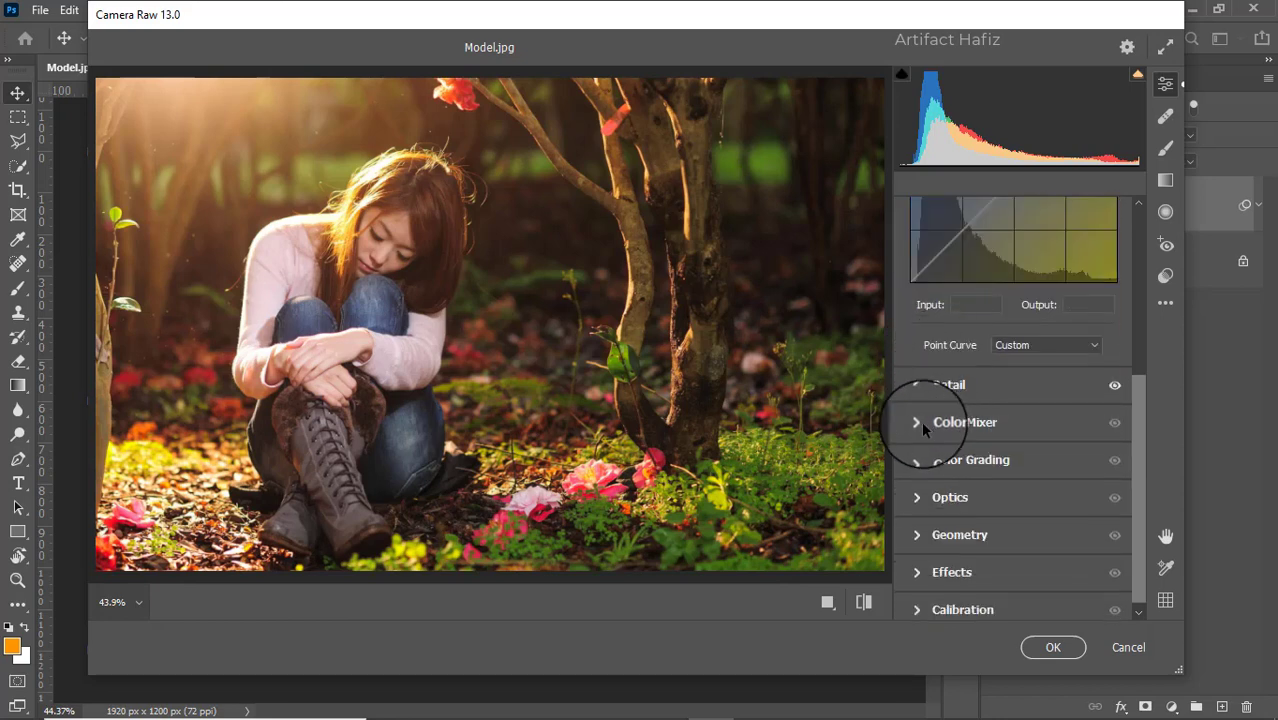
pyautogui.click(925, 388)
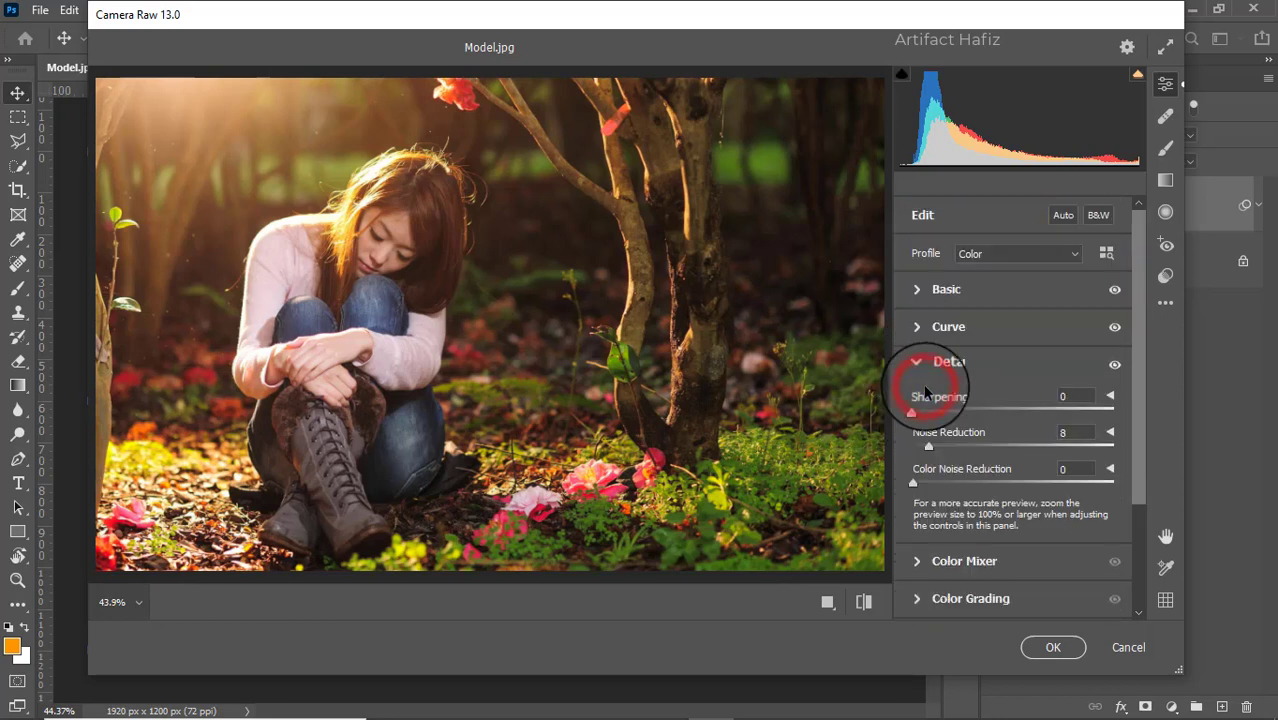
# Step: Set Color Mixer saturation to +2 for Reds, -18 for Yellows, -60 for Greens and +5 for Aquas, and raise Blues slightly
pyautogui.click(921, 428)
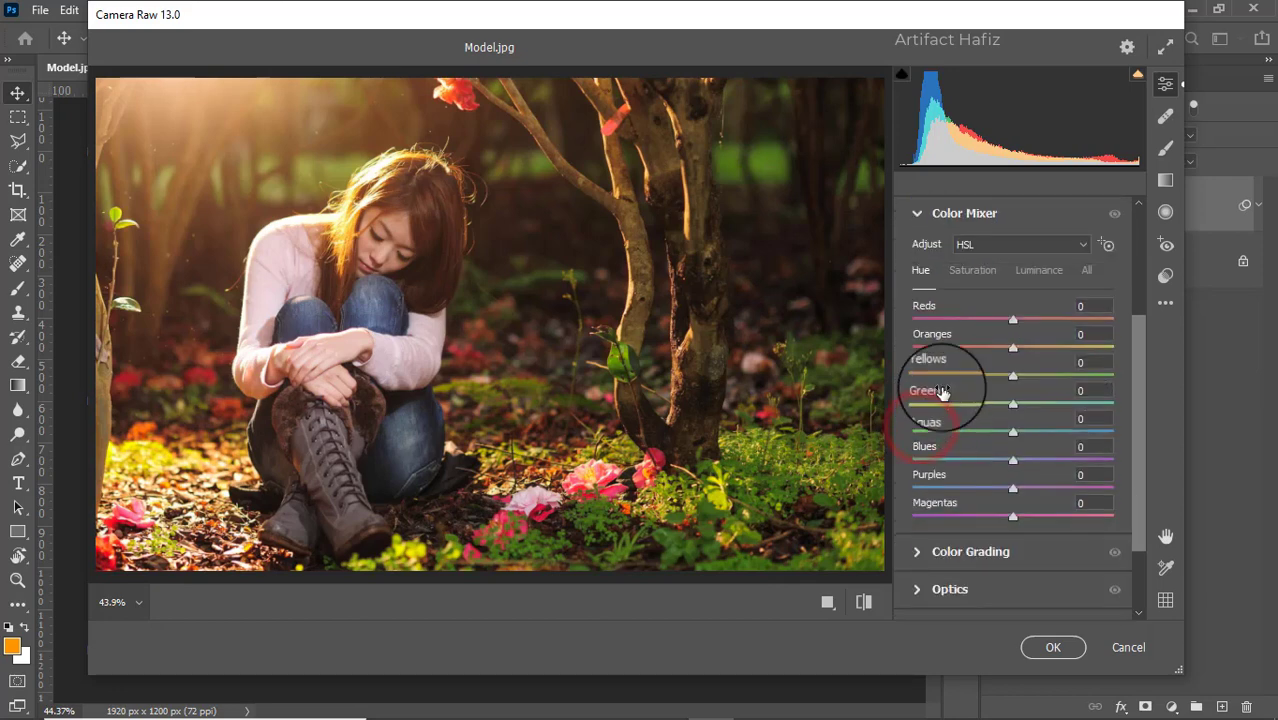
pyautogui.click(971, 270)
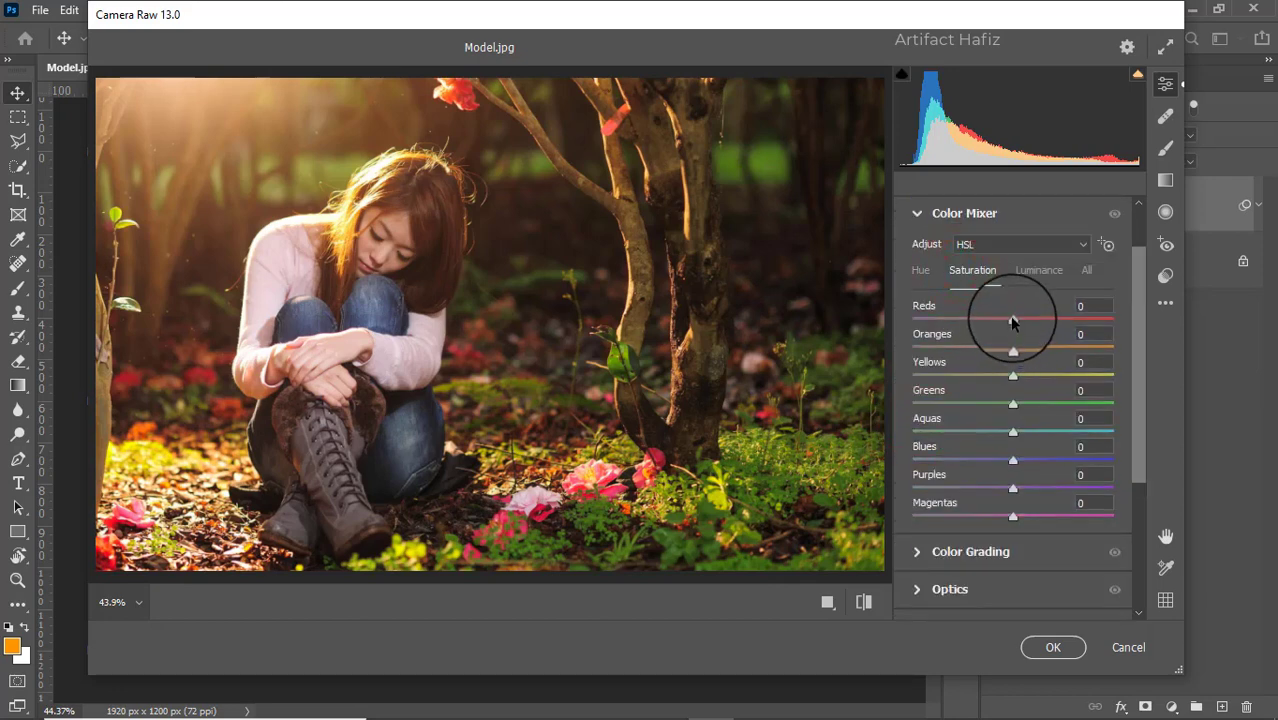
pyautogui.moveTo(1013, 320); pyautogui.dragTo(952, 410)
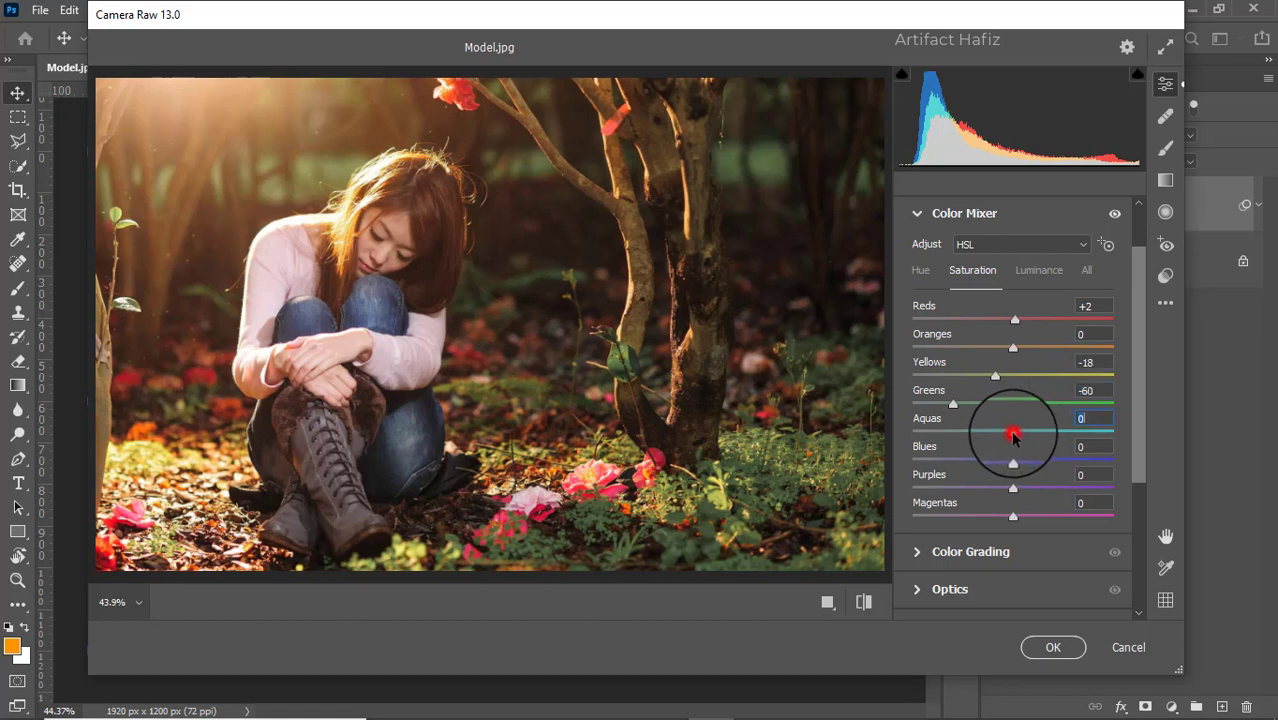
pyautogui.moveTo(1013, 436); pyautogui.dragTo(1028, 462)
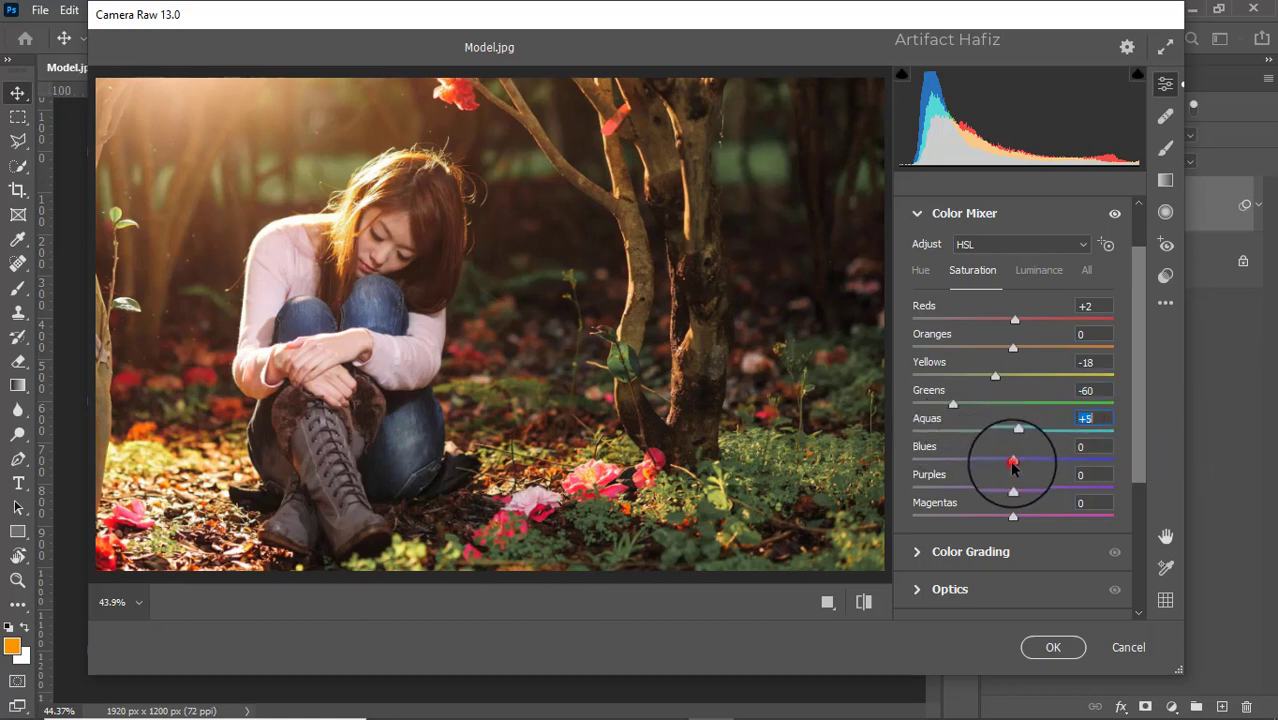
# Step: Set the Greens hue to +20 and the Oranges luminance to +10 in the Color Mixer
pyautogui.click(921, 268)
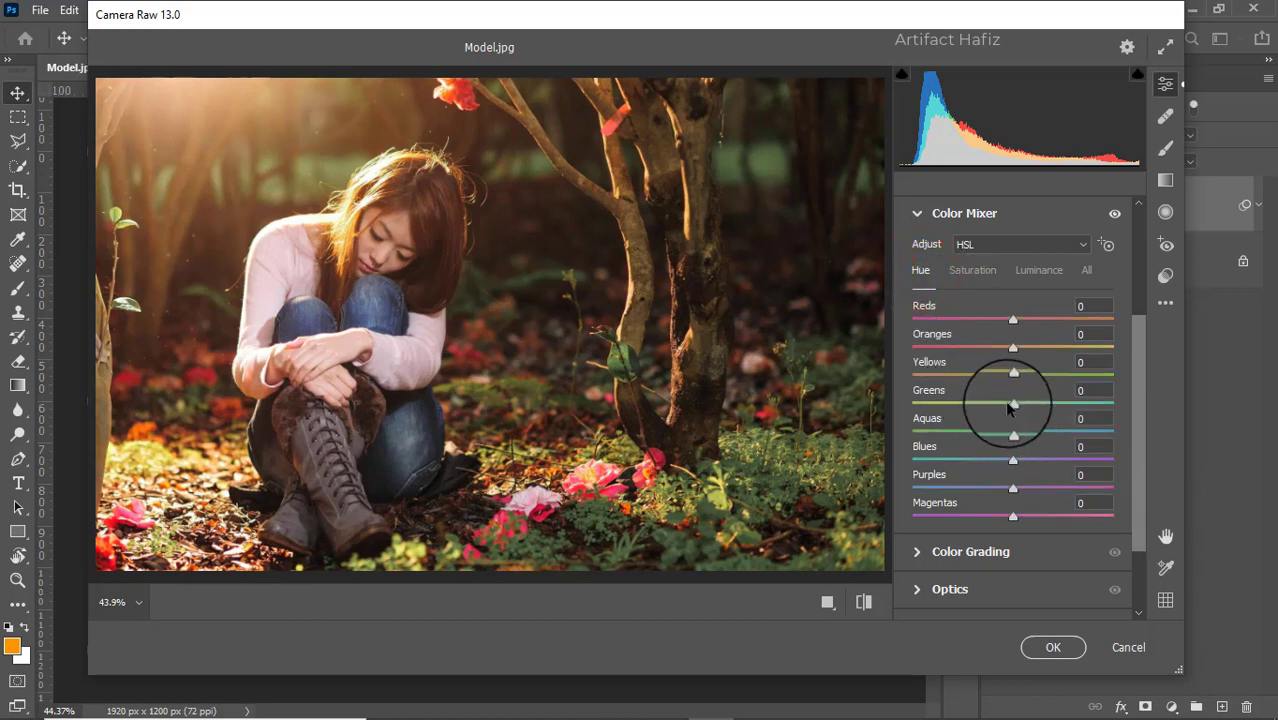
pyautogui.moveTo(1010, 405)
pyautogui.mouseDown()
pyautogui.moveTo(1107, 408)
pyautogui.moveTo(1033, 404)
pyautogui.mouseUp()
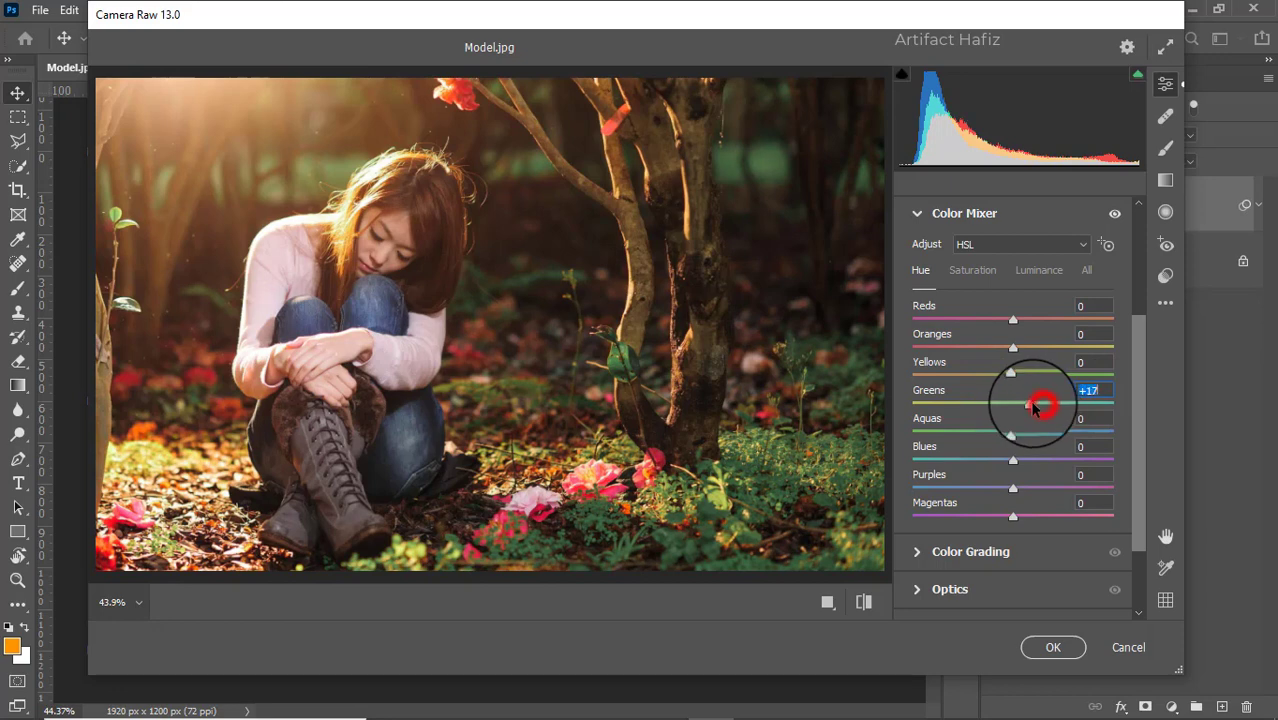
pyautogui.click(1033, 406)
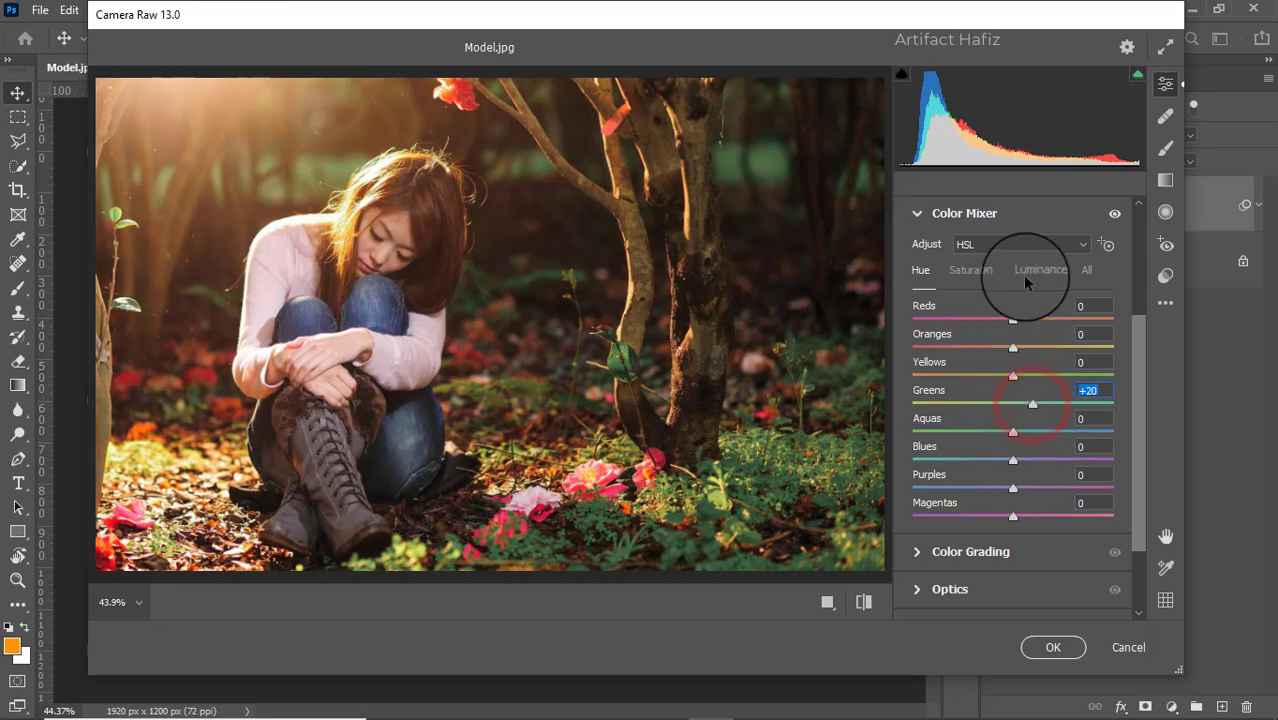
pyautogui.click(1026, 279)
pyautogui.moveTo(1013, 346)
pyautogui.mouseDown()
pyautogui.moveTo(1040, 350)
pyautogui.moveTo(1019, 347)
pyautogui.mouseUp()
# Step: Color grade the photo with a faint blue tint in the shadows and highlights at hue 36, saturation 7
pyautogui.scroll(-2, 1066, 362)
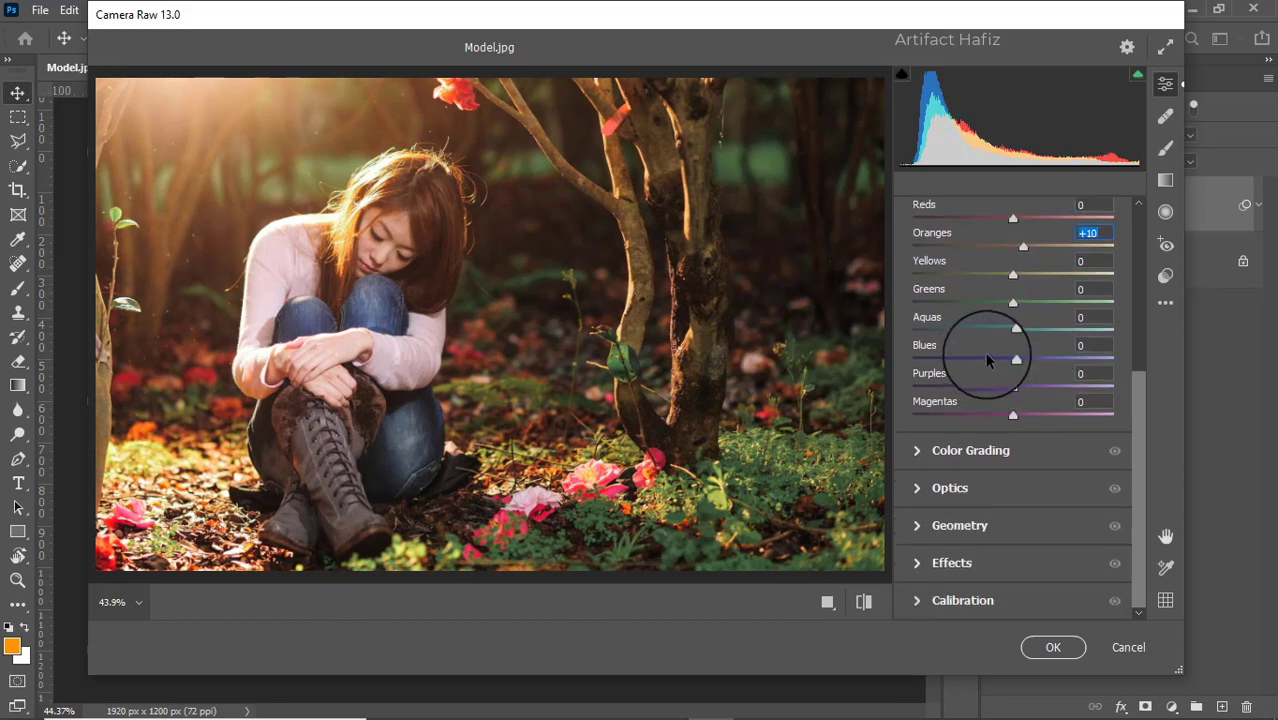
pyautogui.click(918, 450)
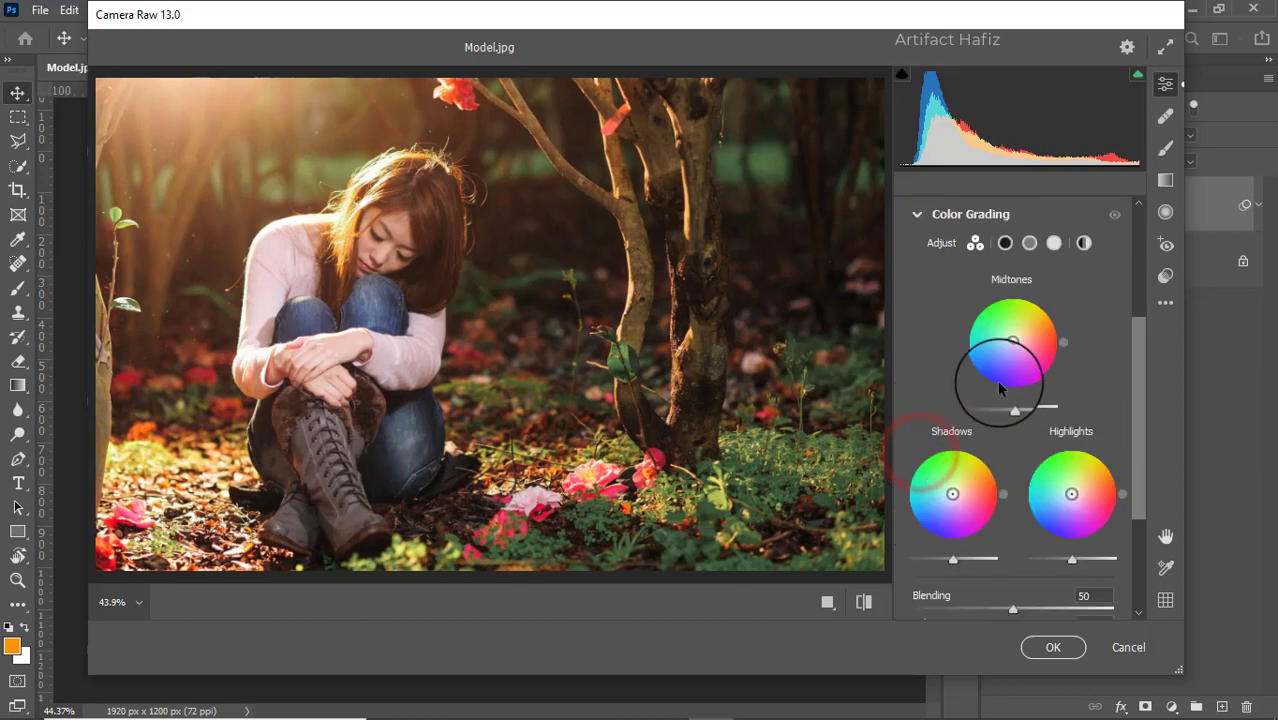
pyautogui.moveTo(951, 493); pyautogui.dragTo(955, 500)
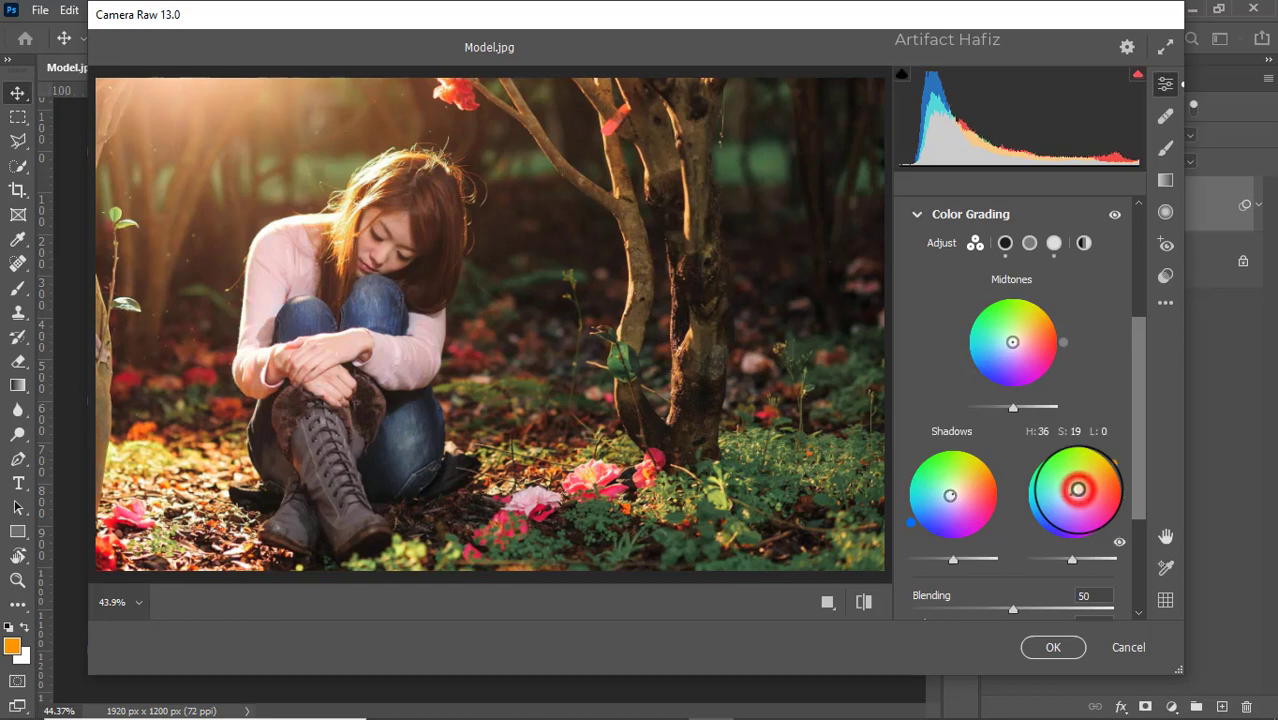
pyautogui.moveTo(1078, 490); pyautogui.dragTo(1075, 492)
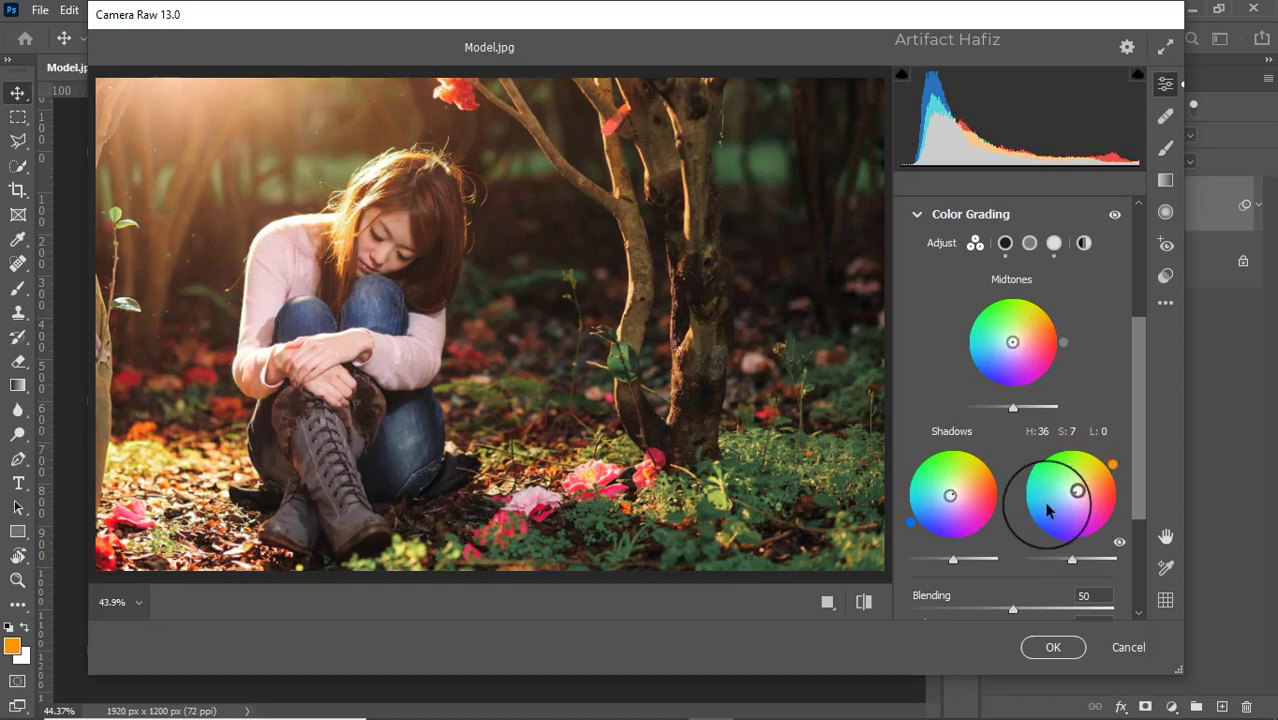
# Step: Calibrate the primaries' saturation to -14 for red, +6 for green and +18 for blue
pyautogui.scroll(-4, 1072, 405)
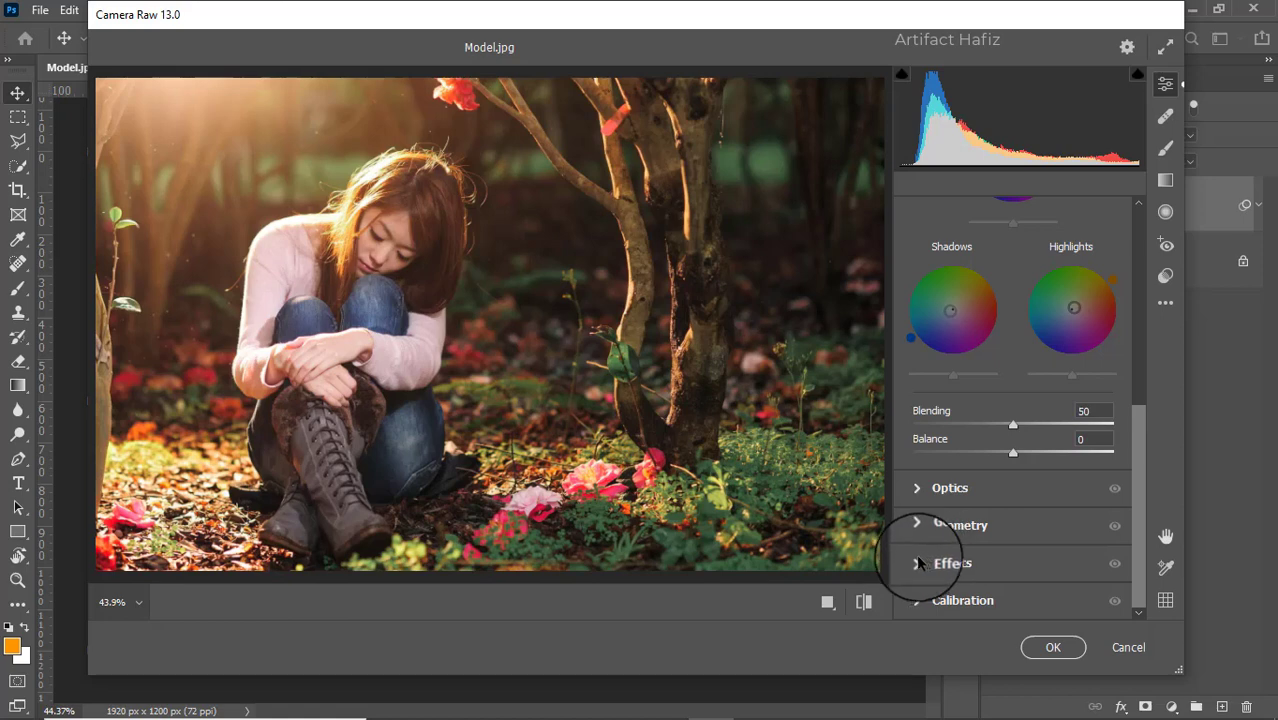
pyautogui.click(915, 600)
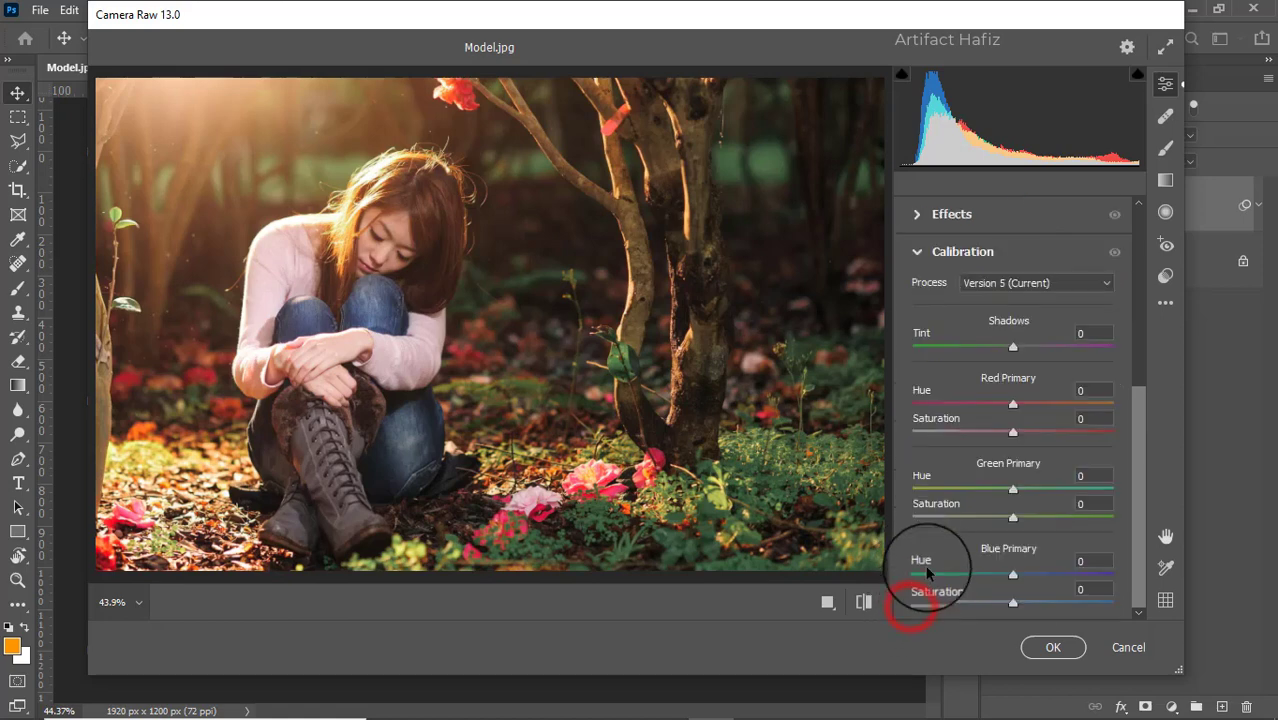
pyautogui.moveTo(1010, 431); pyautogui.dragTo(993, 431)
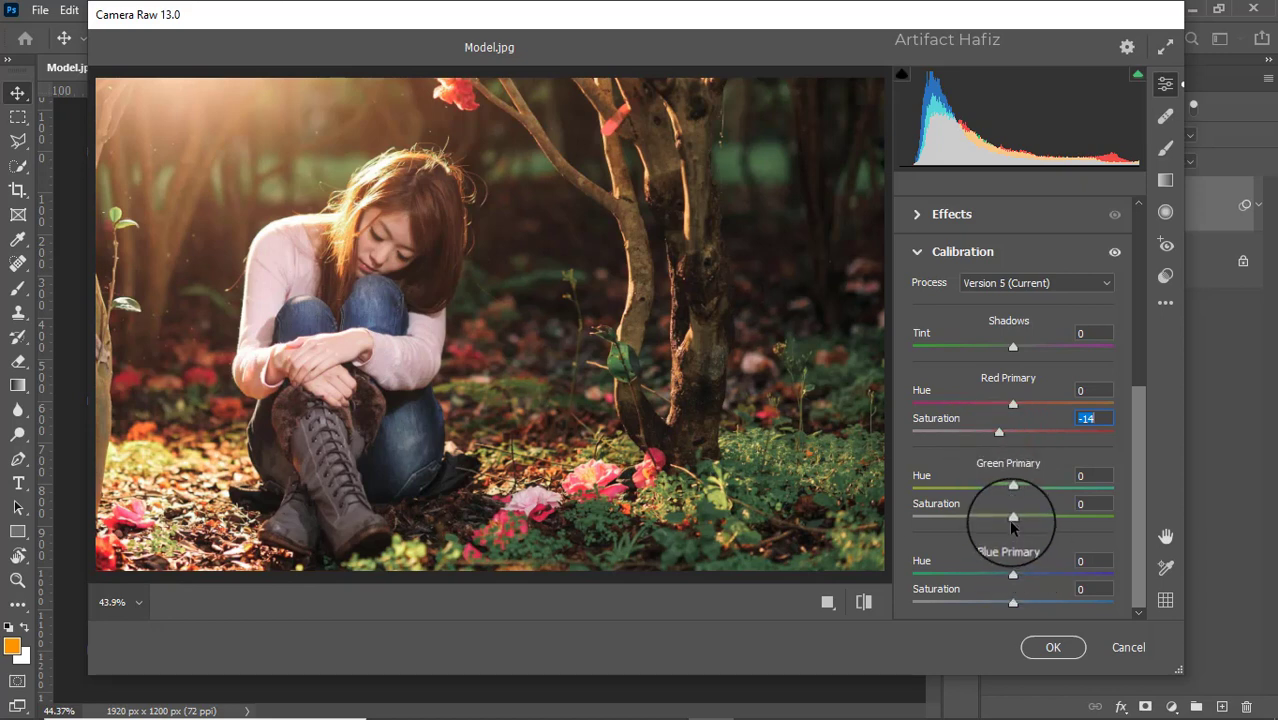
pyautogui.moveTo(1013, 517); pyautogui.dragTo(1020, 520)
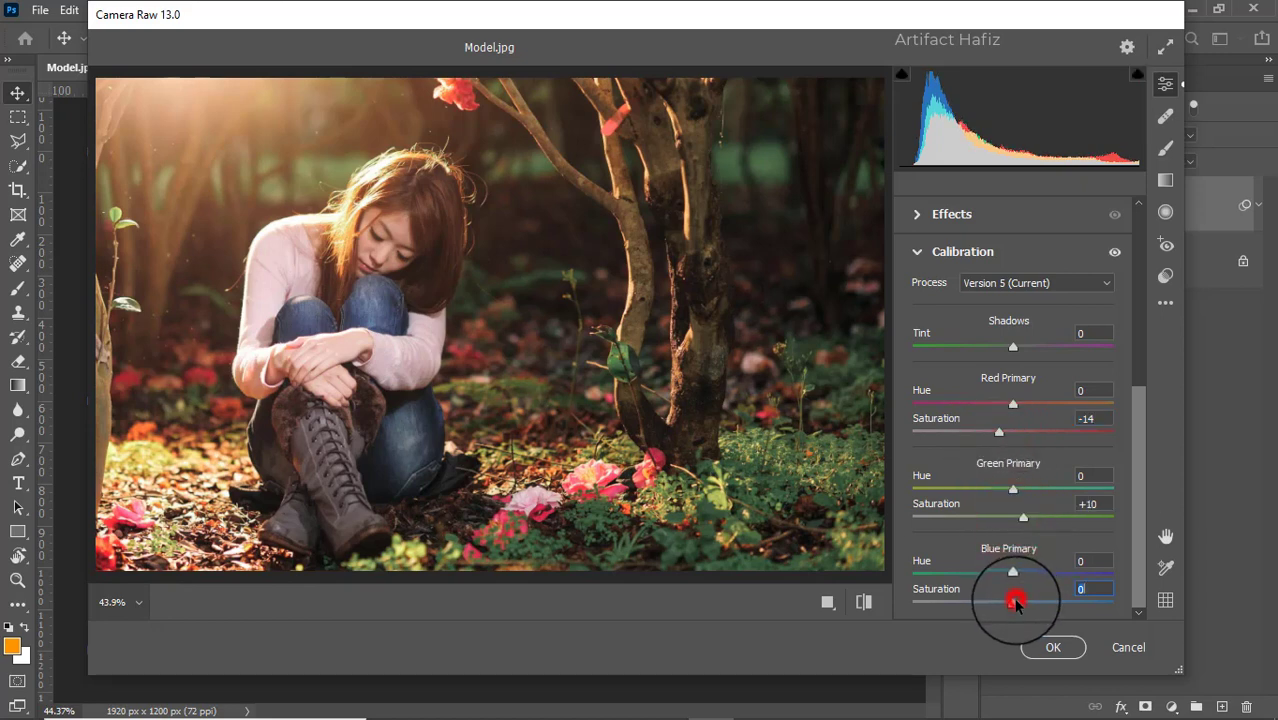
pyautogui.moveTo(1016, 601); pyautogui.dragTo(1033, 603)
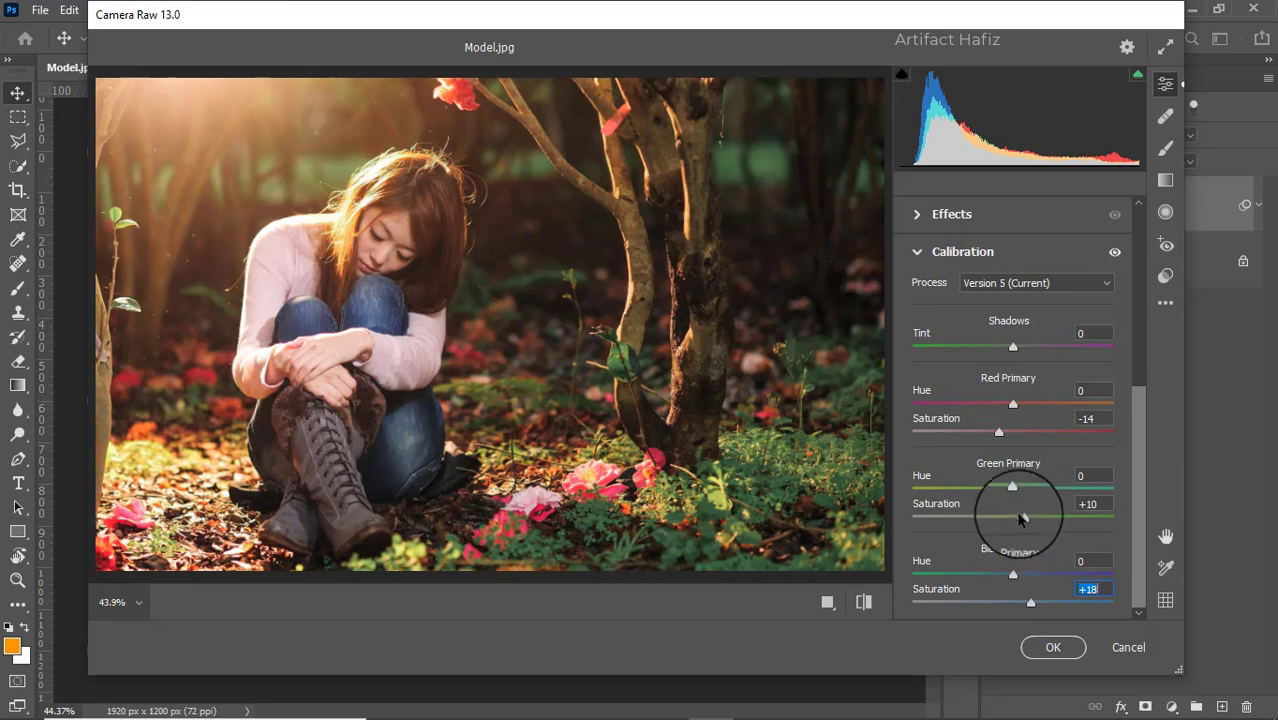
pyautogui.moveTo(1021, 517)
pyautogui.mouseDown()
pyautogui.moveTo(1062, 517)
pyautogui.moveTo(1023, 513)
pyautogui.mouseUp()
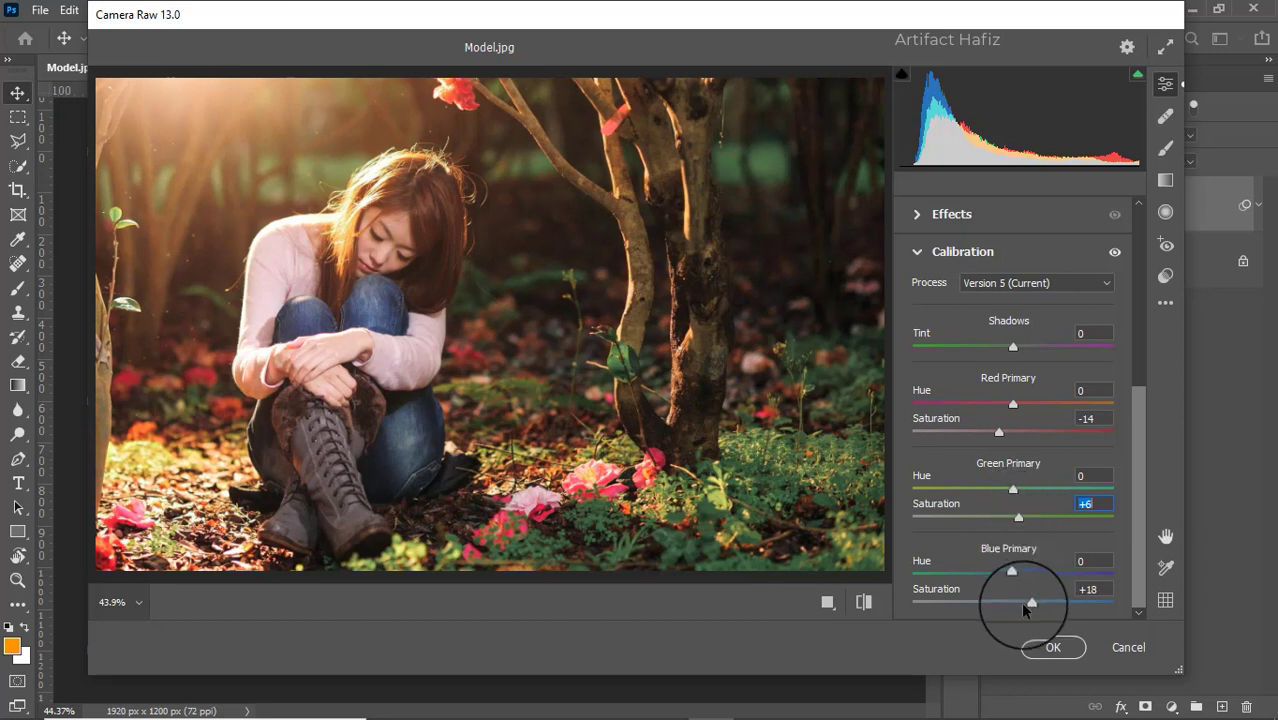
# Step: Set the blue primary's saturation to +13 in Calibration and apply the Camera Raw filter
pyautogui.moveTo(1031, 602)
pyautogui.mouseDown()
pyautogui.moveTo(1060, 603)
pyautogui.moveTo(1031, 604)
pyautogui.mouseUp()
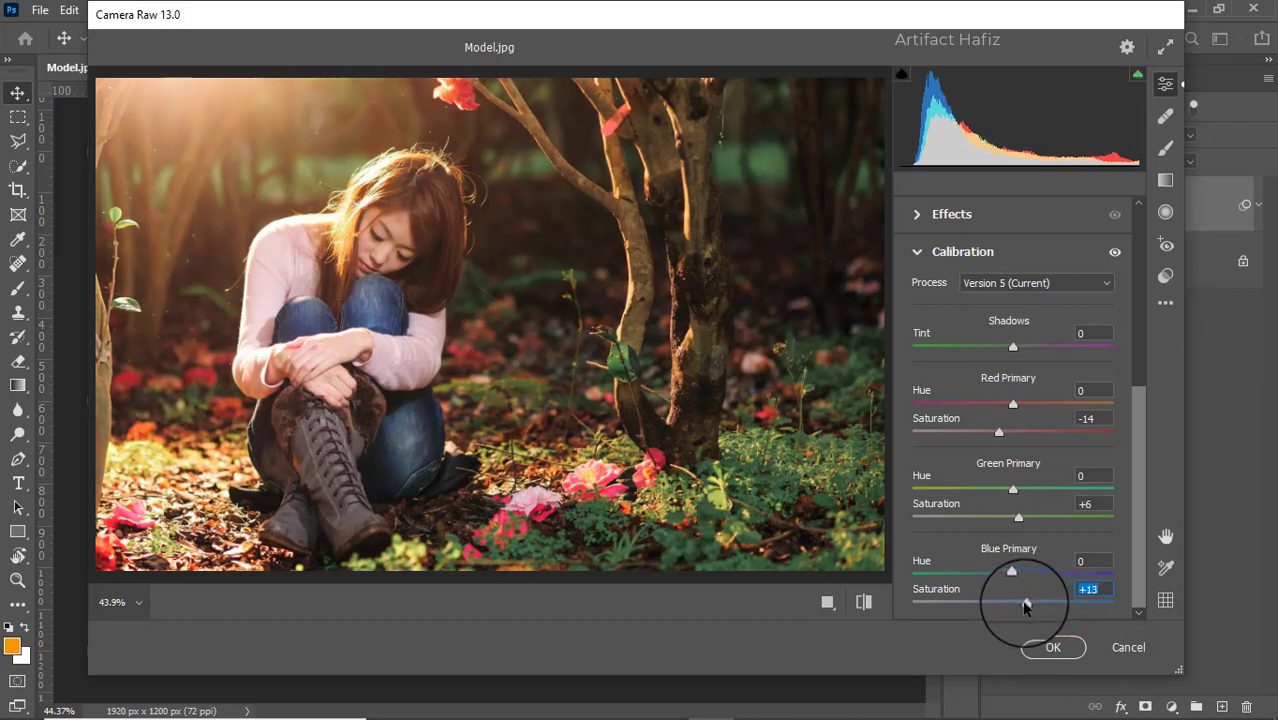
pyautogui.click(1050, 647)
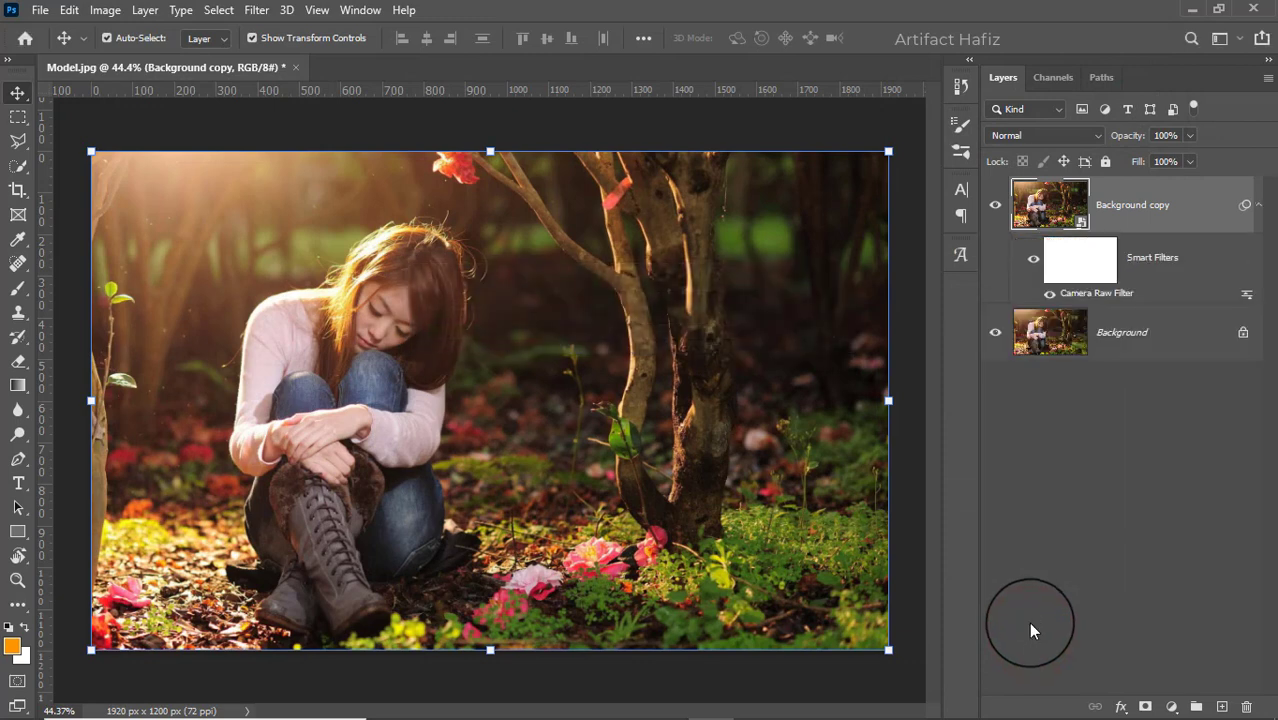
# Step: Toggle the visibility of the Background copy layer to compare the graded photo with the original
pyautogui.click(996, 207)
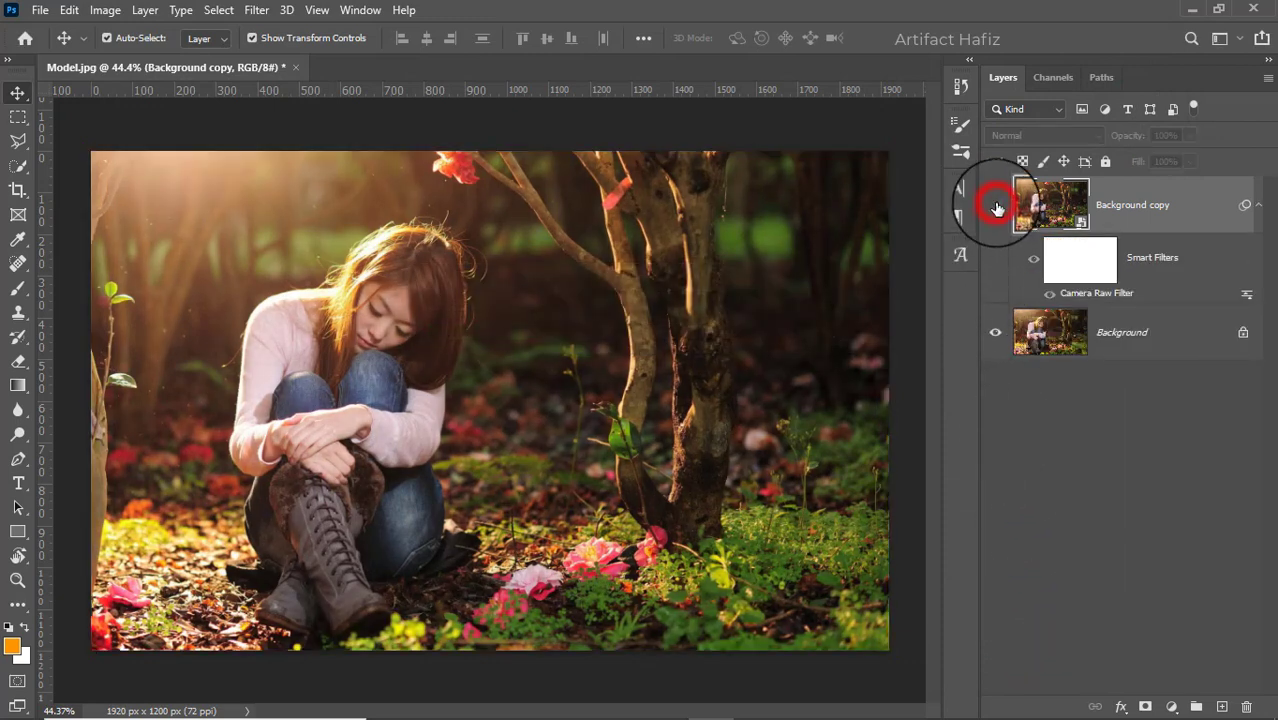
pyautogui.click(996, 207)
pyautogui.click(996, 207)
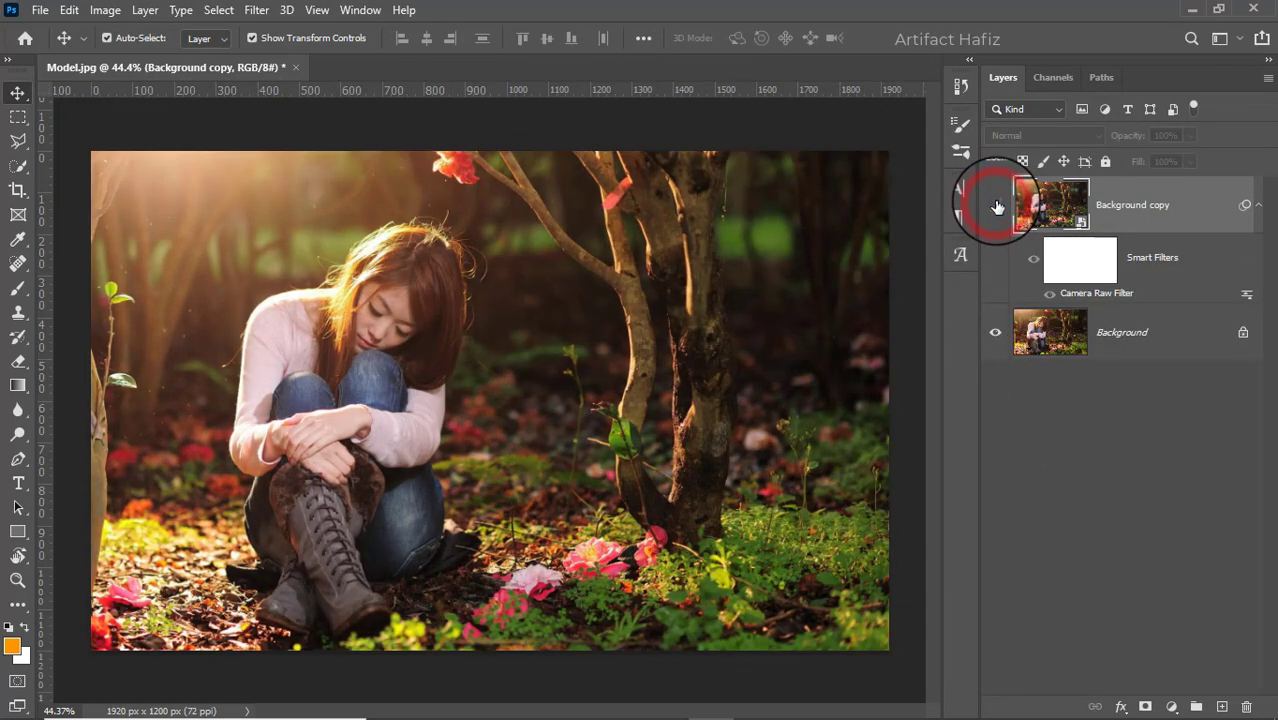
pyautogui.click(996, 207)
# Step: Add a Brightness/Contrast adjustment layer above the graded photo with brightness set to -24
pyautogui.click(1173, 705)
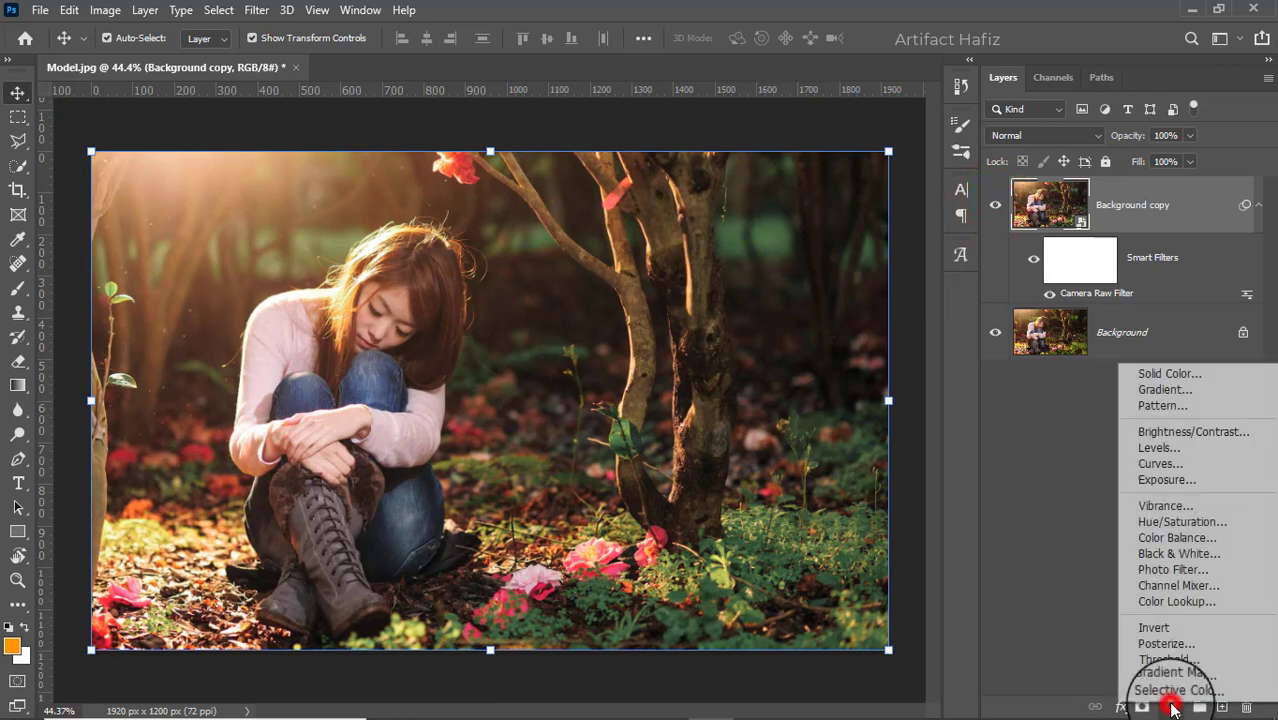
pyautogui.click(1174, 432)
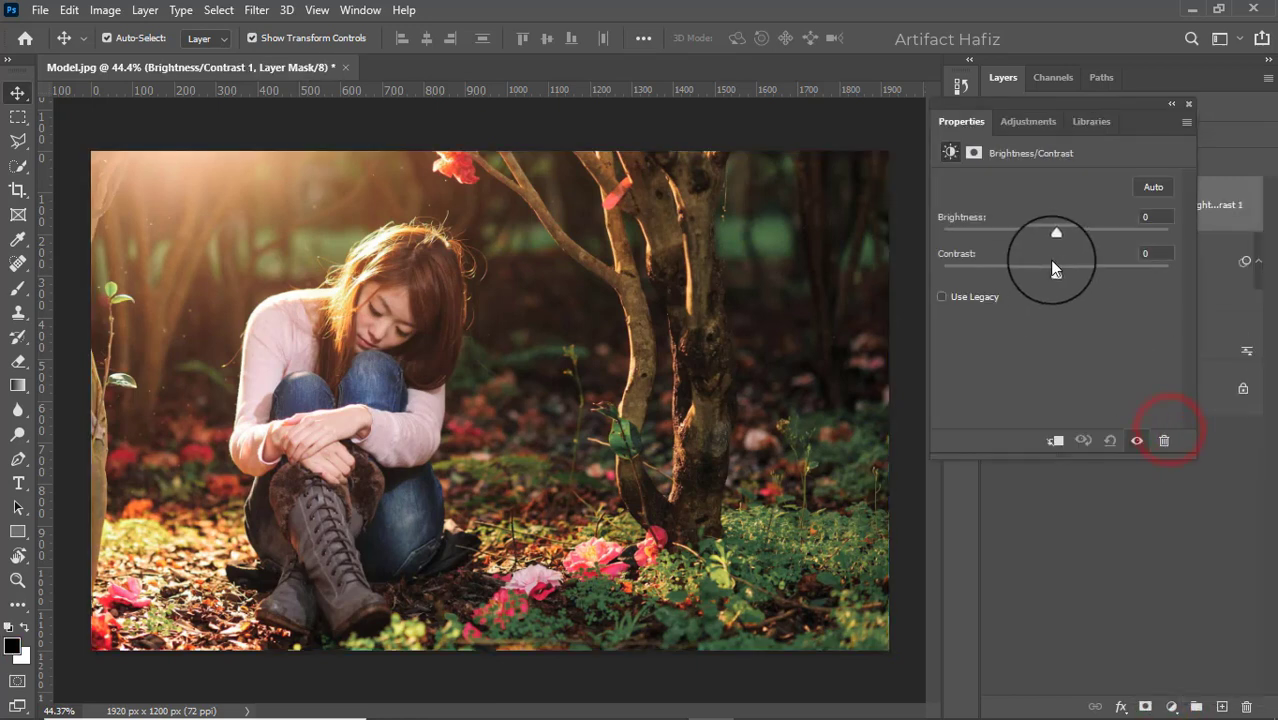
pyautogui.moveTo(1059, 242); pyautogui.dragTo(1036, 242)
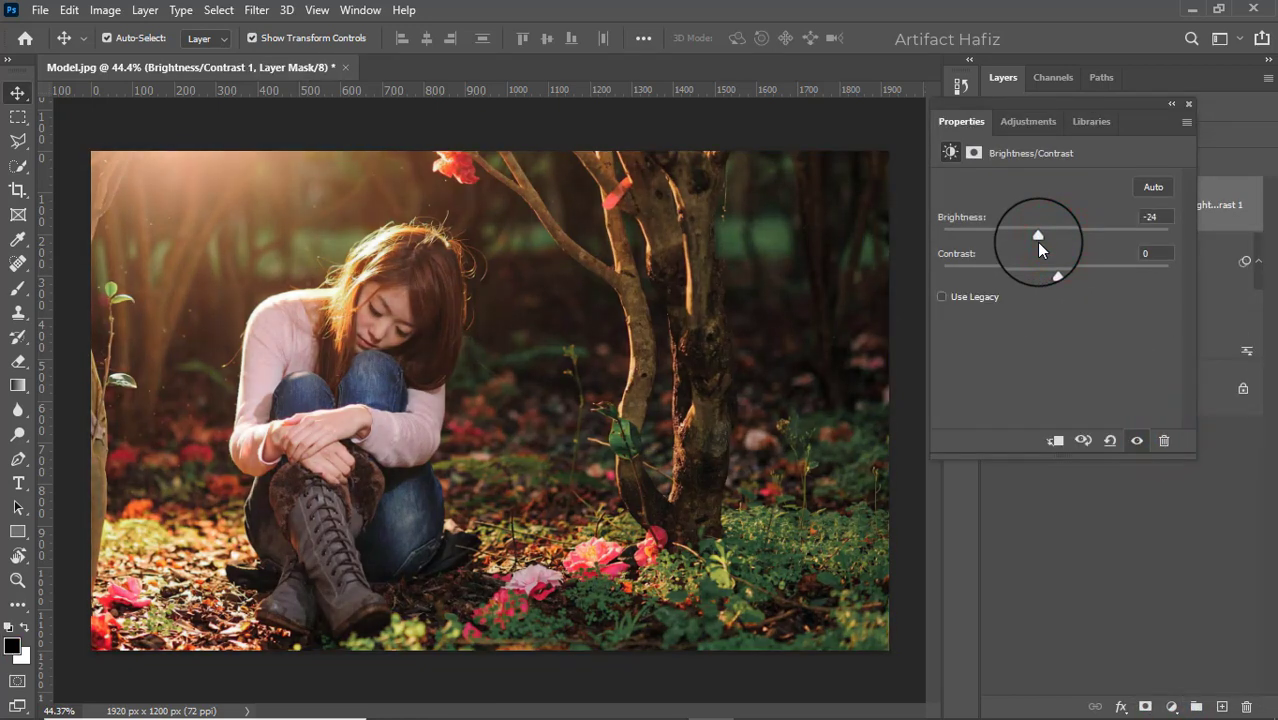
pyautogui.click(1180, 101)
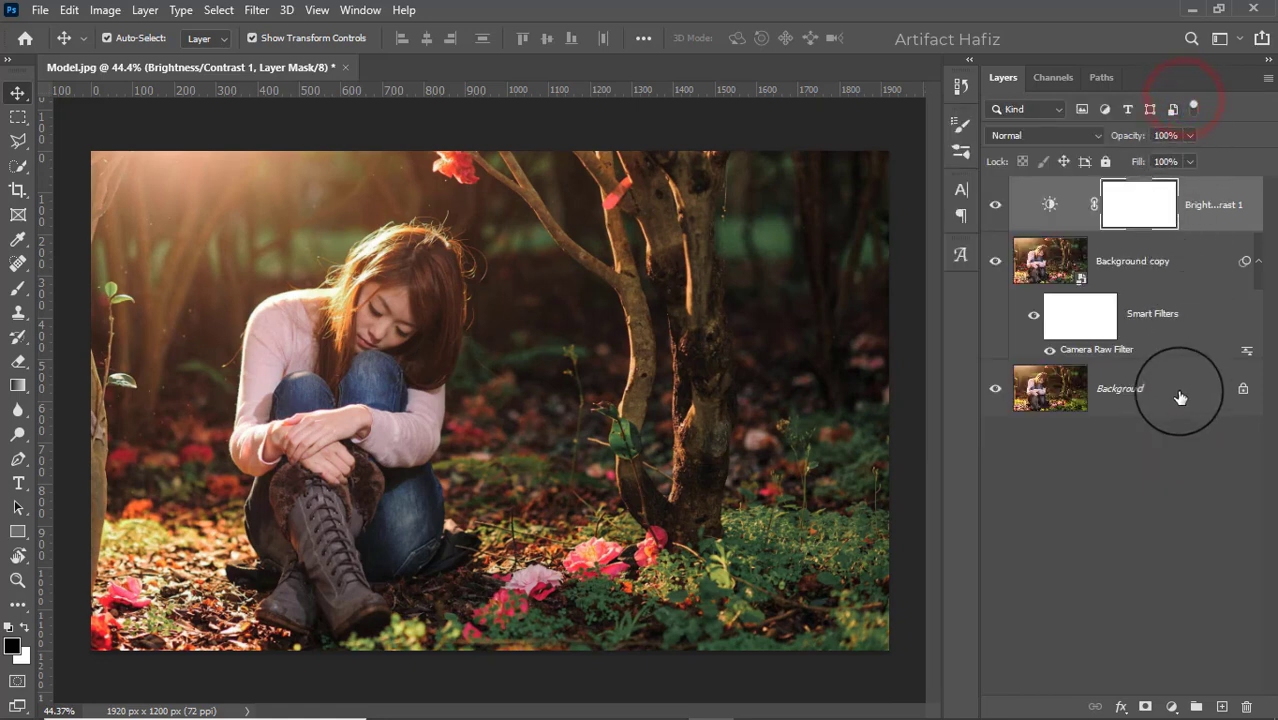
# Step: Add a Curves adjustment layer, anchoring the RGB curve in the shadows and raising its highlights slightly
pyautogui.click(1173, 706)
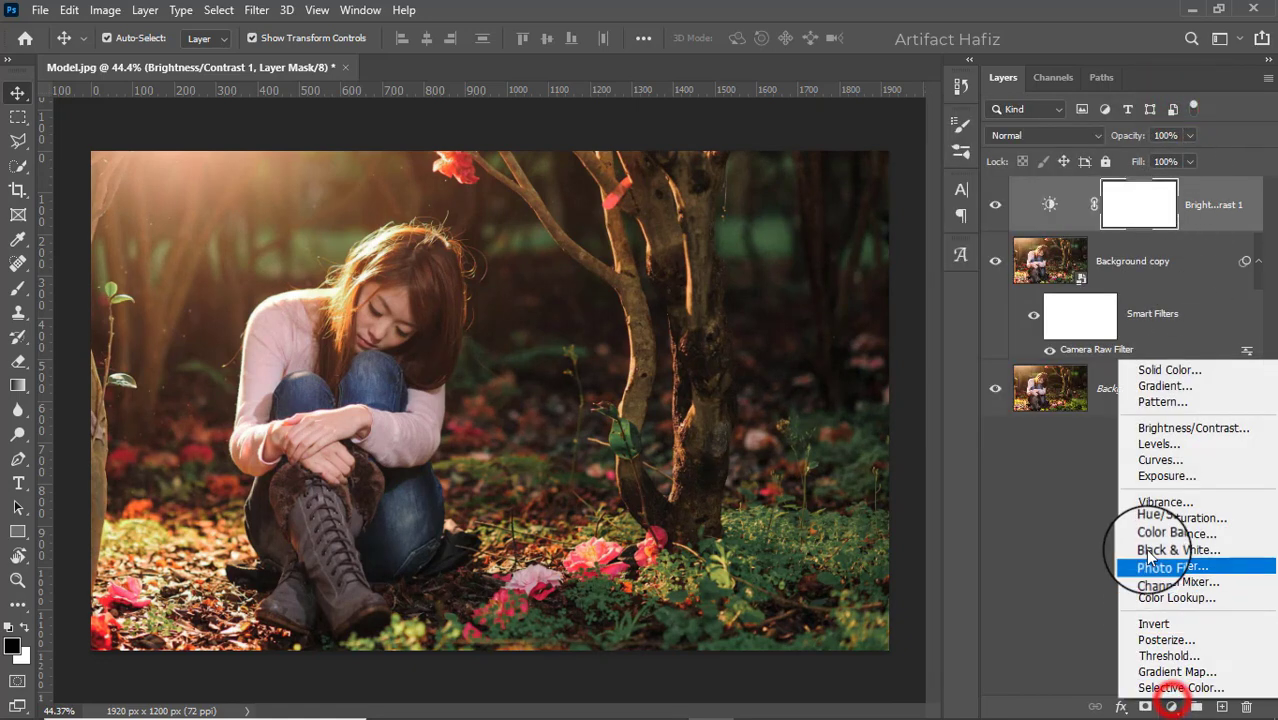
pyautogui.click(1113, 473)
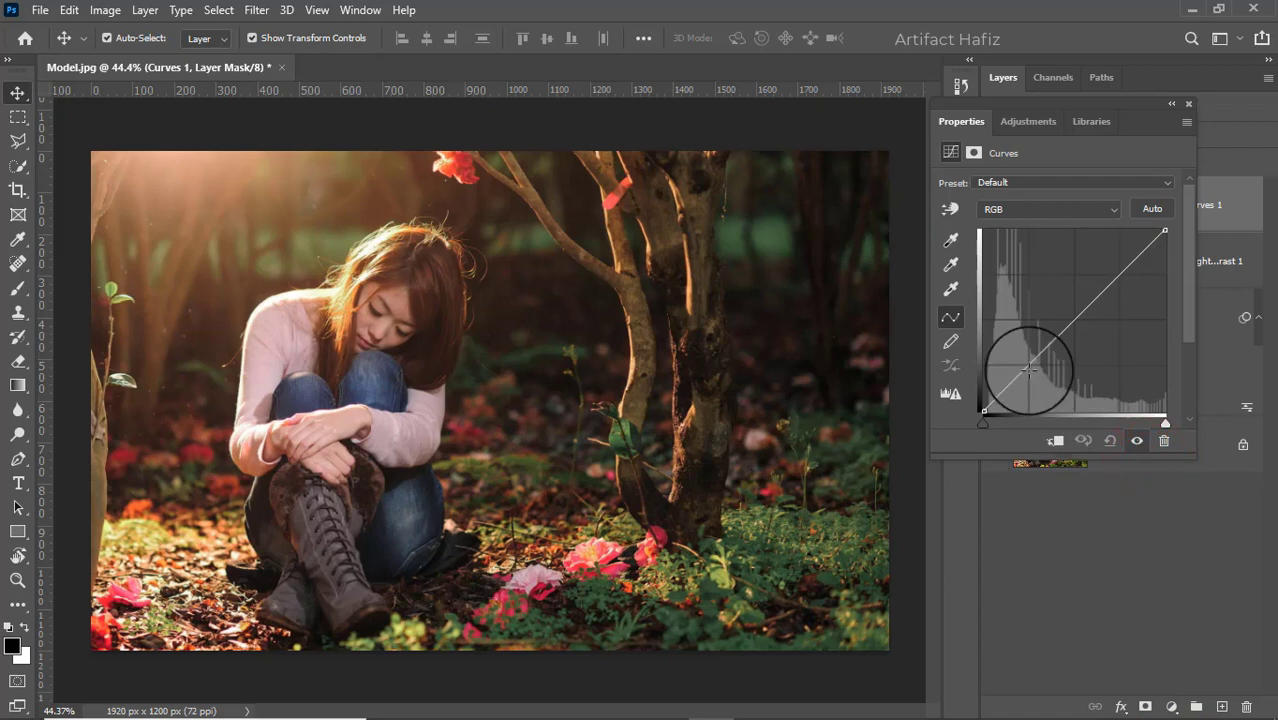
pyautogui.click(1028, 368)
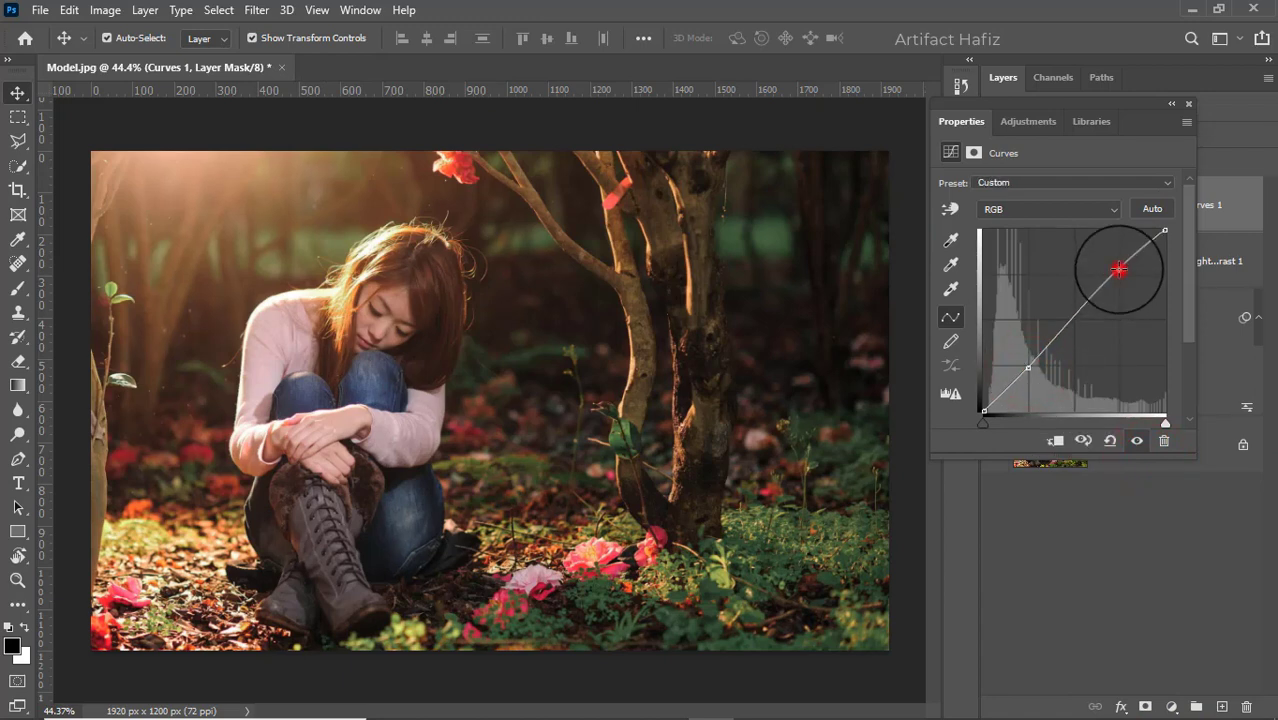
pyautogui.moveTo(1119, 269); pyautogui.dragTo(1120, 269)
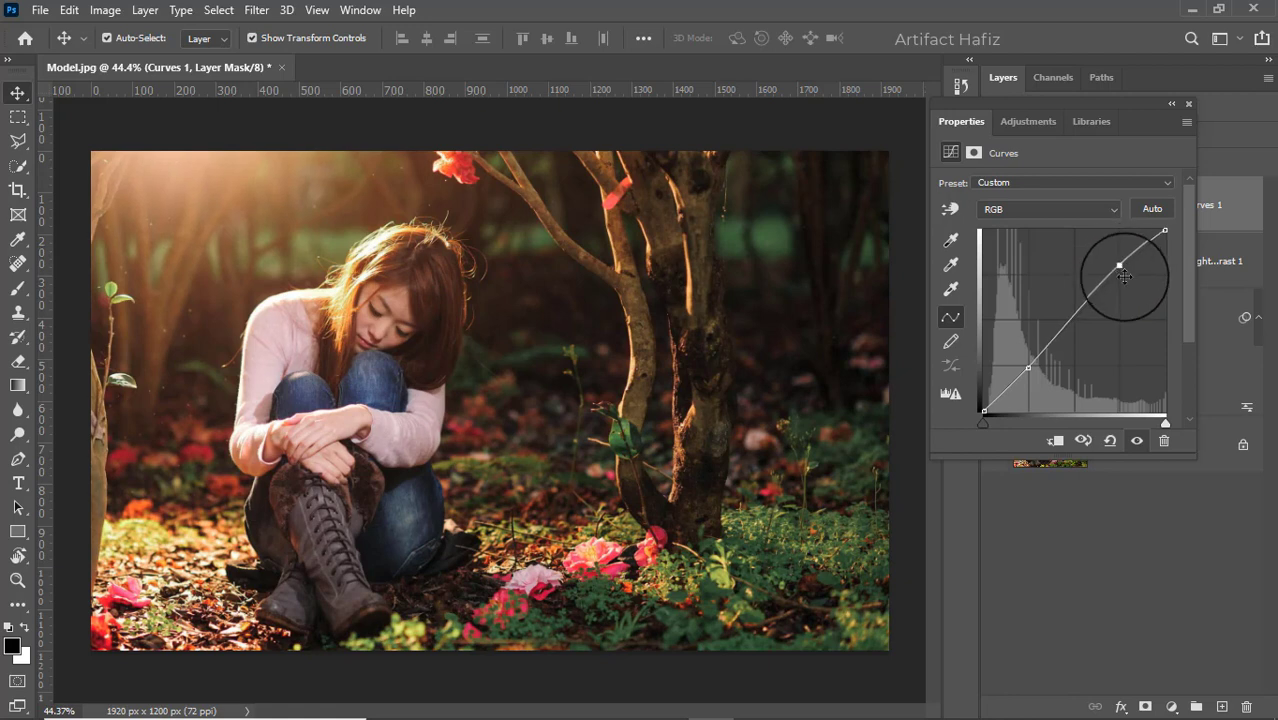
pyautogui.click(1188, 104)
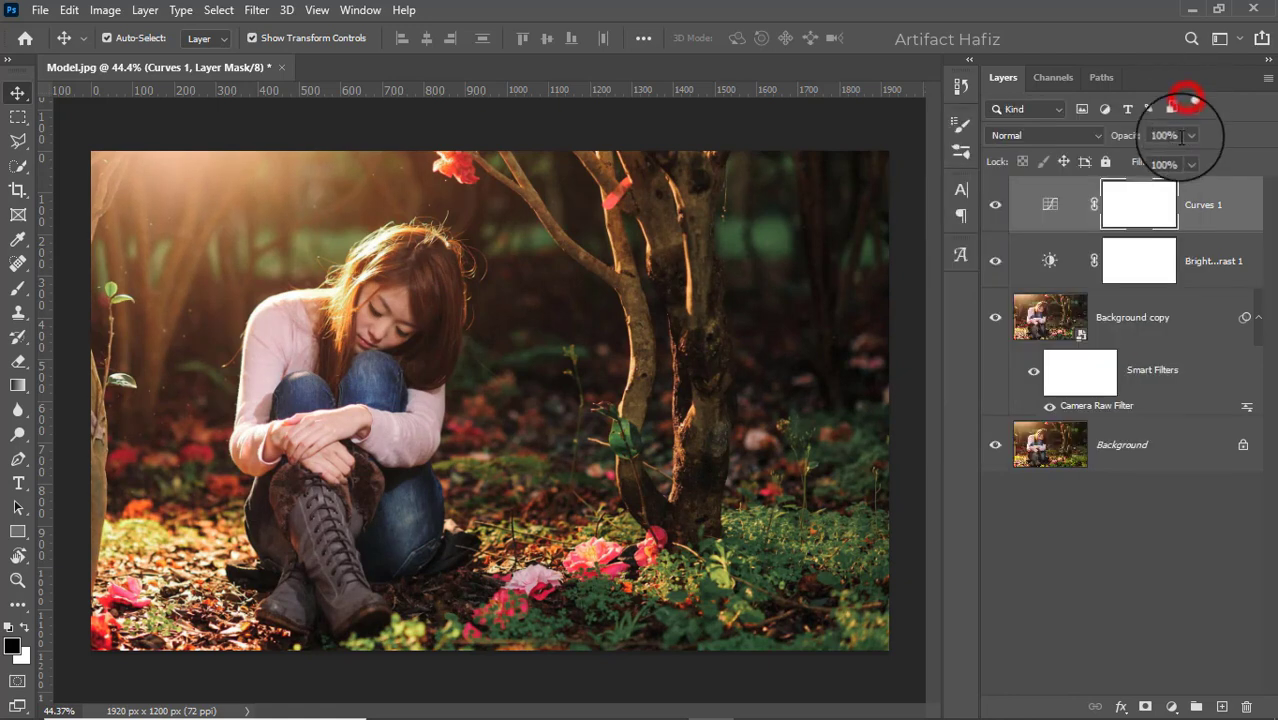
# Step: Add a Color Lookup adjustment layer using the Fuji ETERNA 250D Kodak 2395 3DLUT at 30% opacity
pyautogui.click(1172, 707)
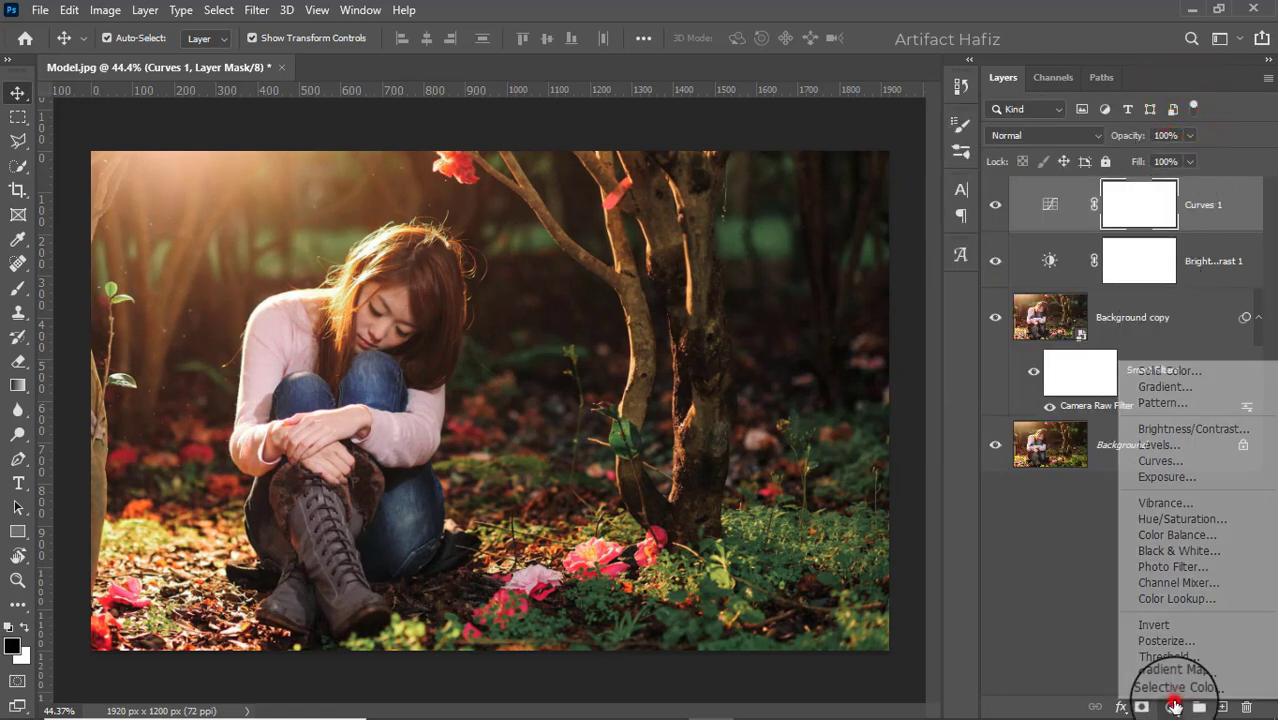
pyautogui.click(1173, 600)
pyautogui.click(1065, 188)
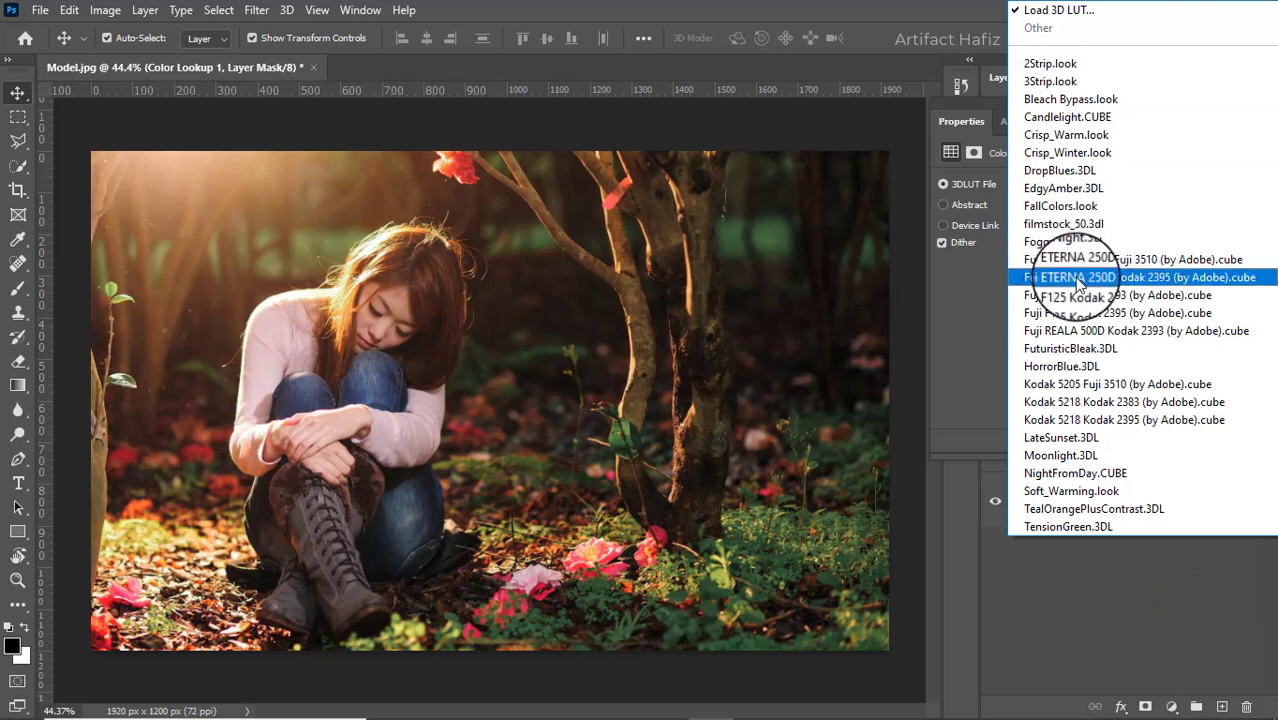
pyautogui.click(1073, 277)
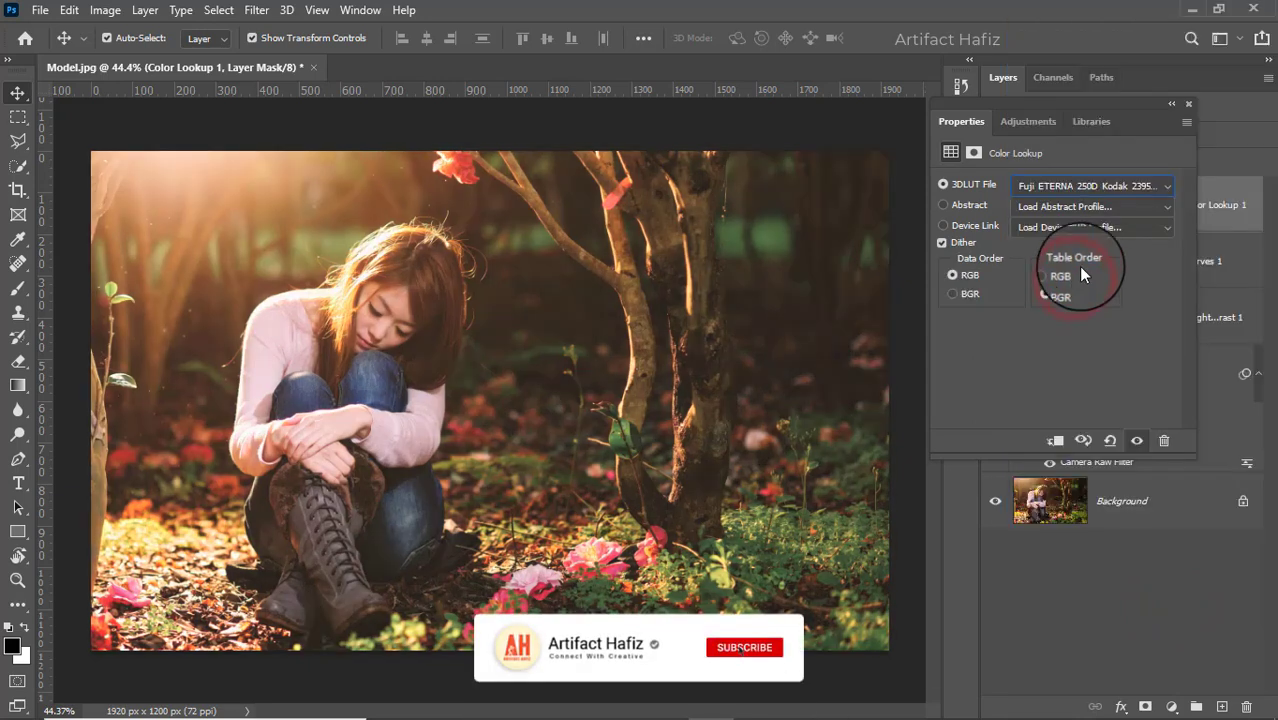
pyautogui.click(1188, 104)
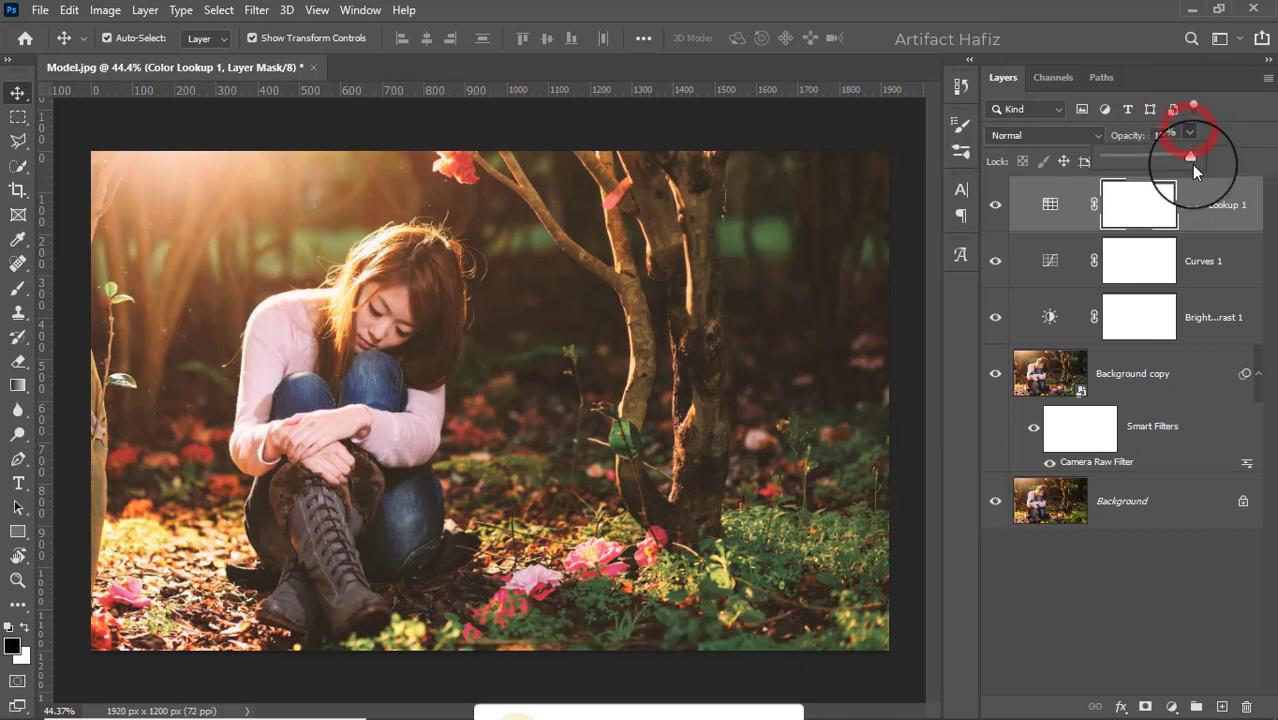
pyautogui.moveTo(1191, 160); pyautogui.dragTo(1130, 165)
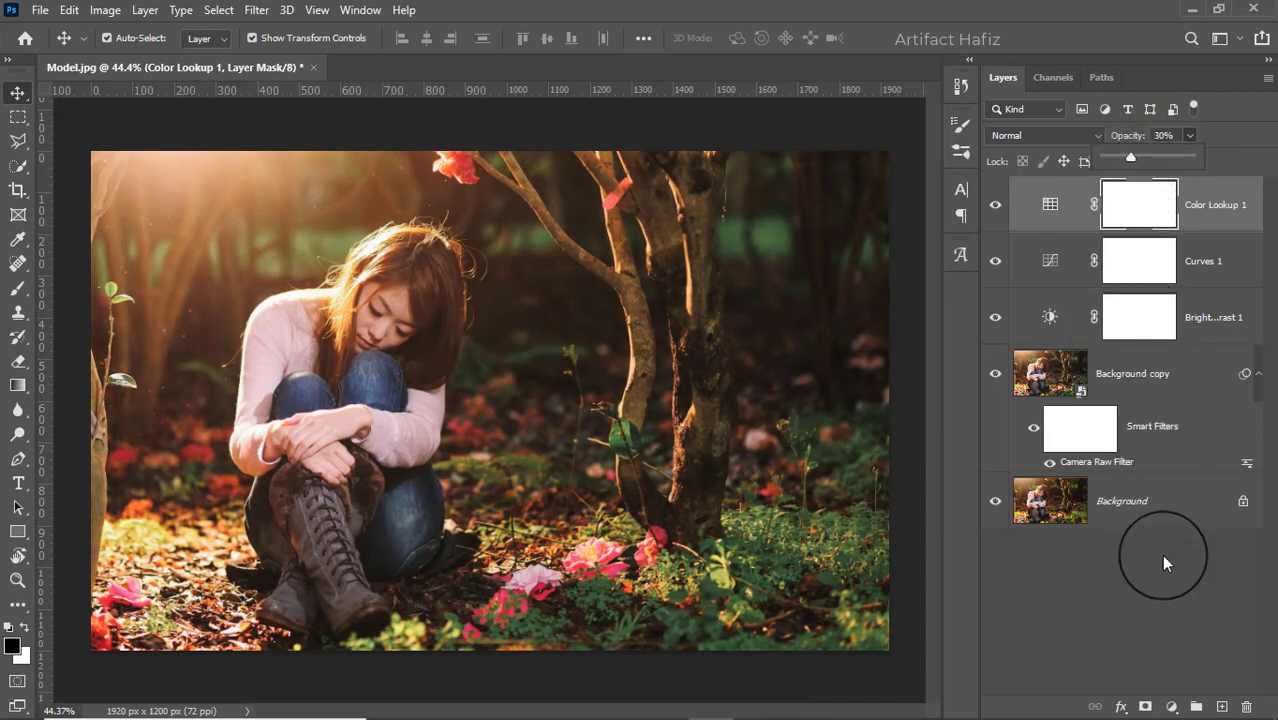
# Step: Add a Levels adjustment layer on top with the RGB black input level set to 5
pyautogui.click(1171, 706)
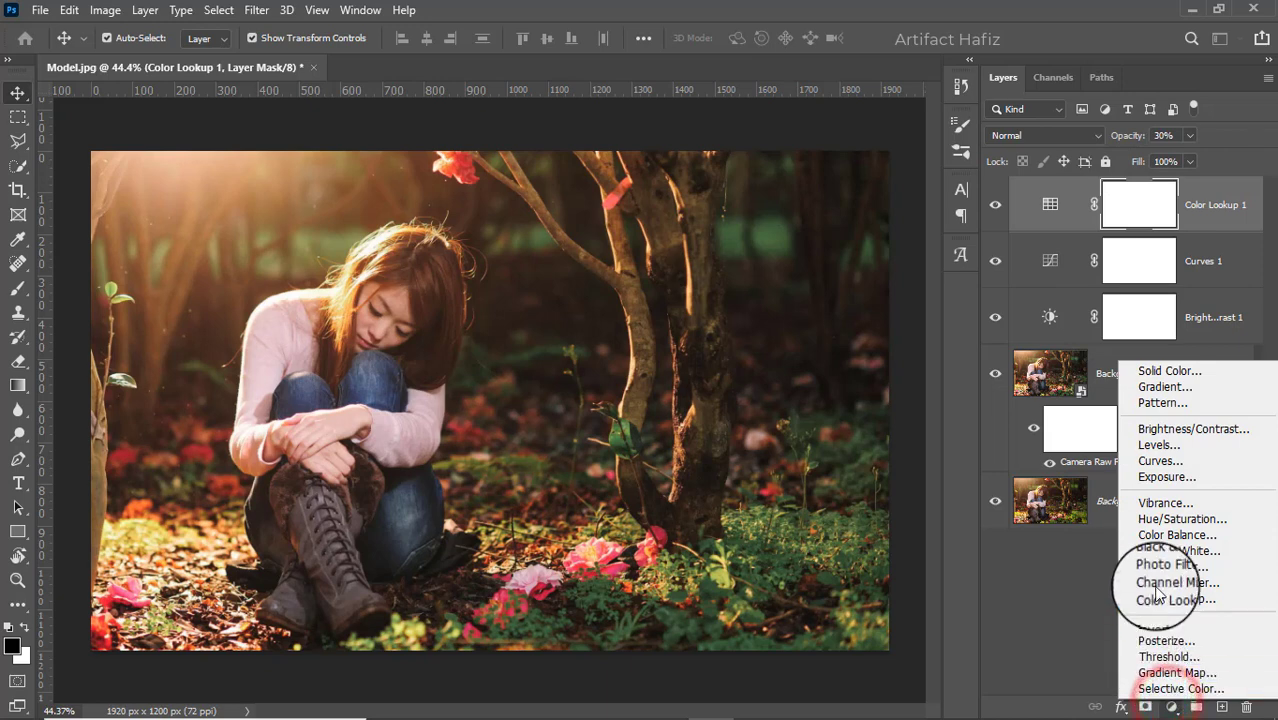
pyautogui.click(1143, 452)
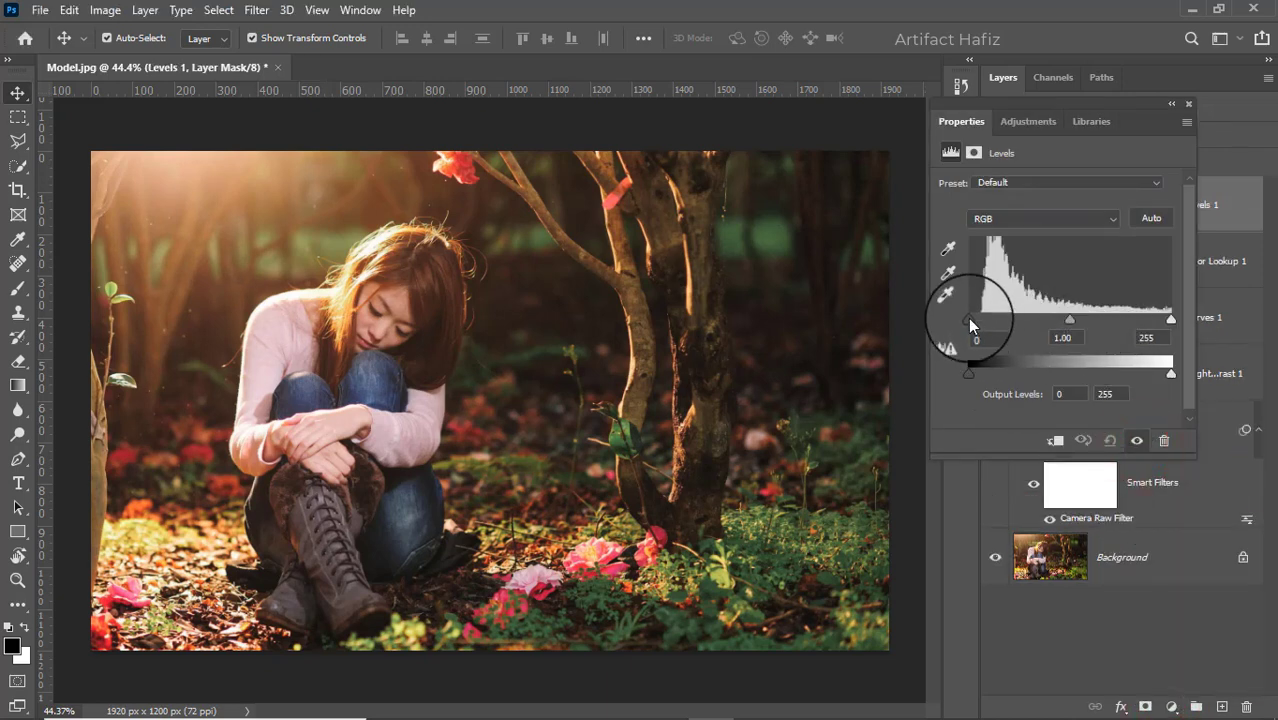
pyautogui.moveTo(970, 320); pyautogui.dragTo(972, 320)
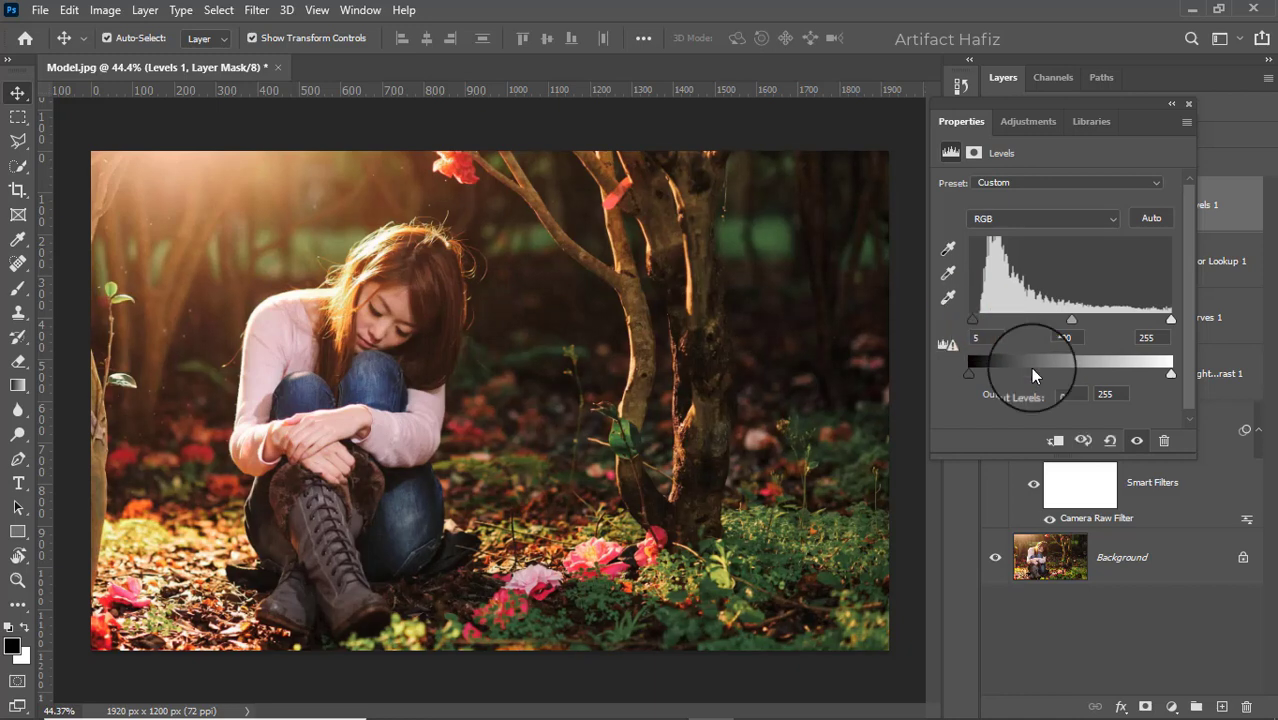
pyautogui.click(1191, 101)
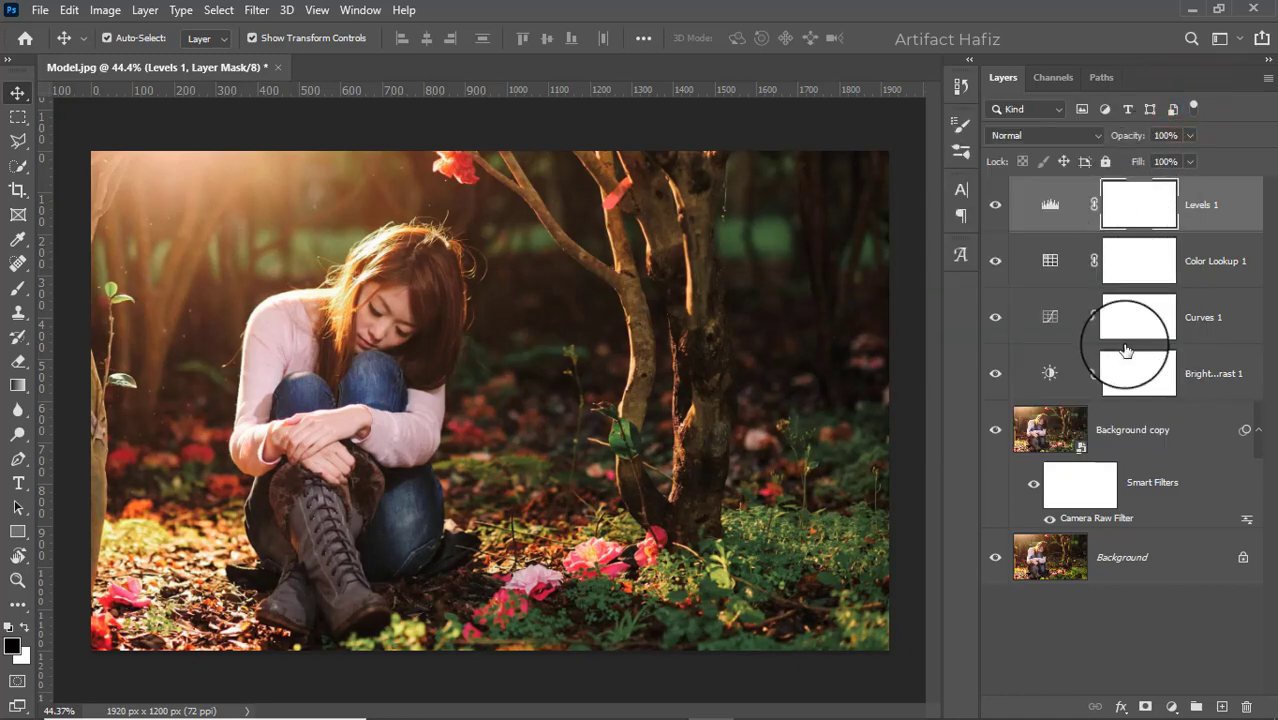
# Step: Toggle all layers above the Background to compare the finished grade with the original photo
pyautogui.keyDown('alt'); pyautogui.click(995, 560); pyautogui.keyUp('alt')
pyautogui.keyDown('alt'); pyautogui.click(995, 562); pyautogui.keyUp('alt')
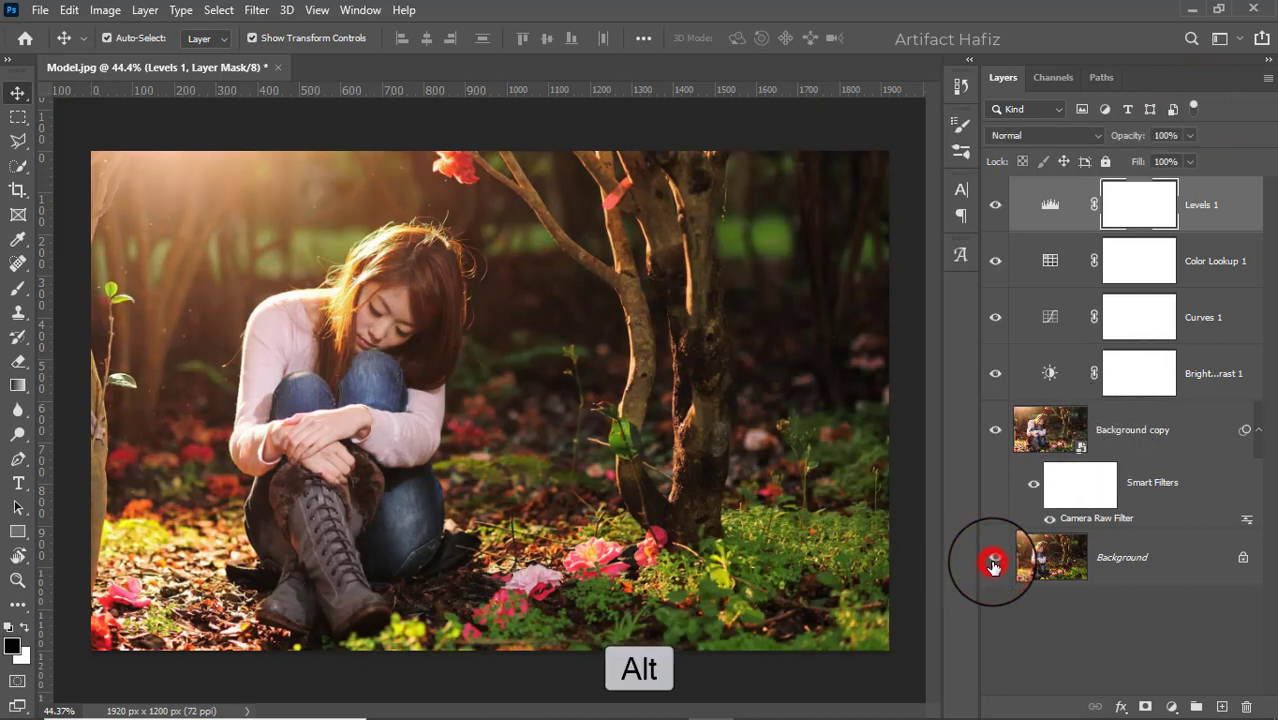
pyautogui.keyDown('alt'); pyautogui.click(1000, 561); pyautogui.keyUp('alt')
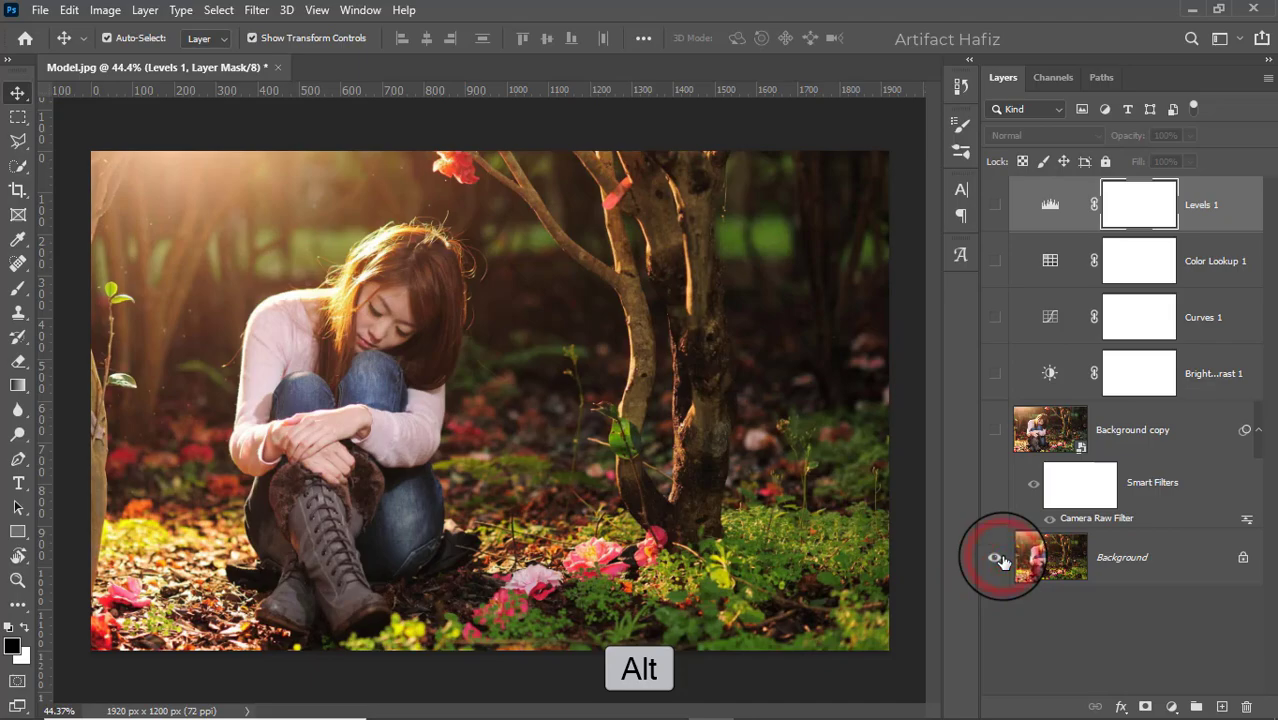
pyautogui.keyDown('alt'); pyautogui.click(1000, 561); pyautogui.keyUp('alt')
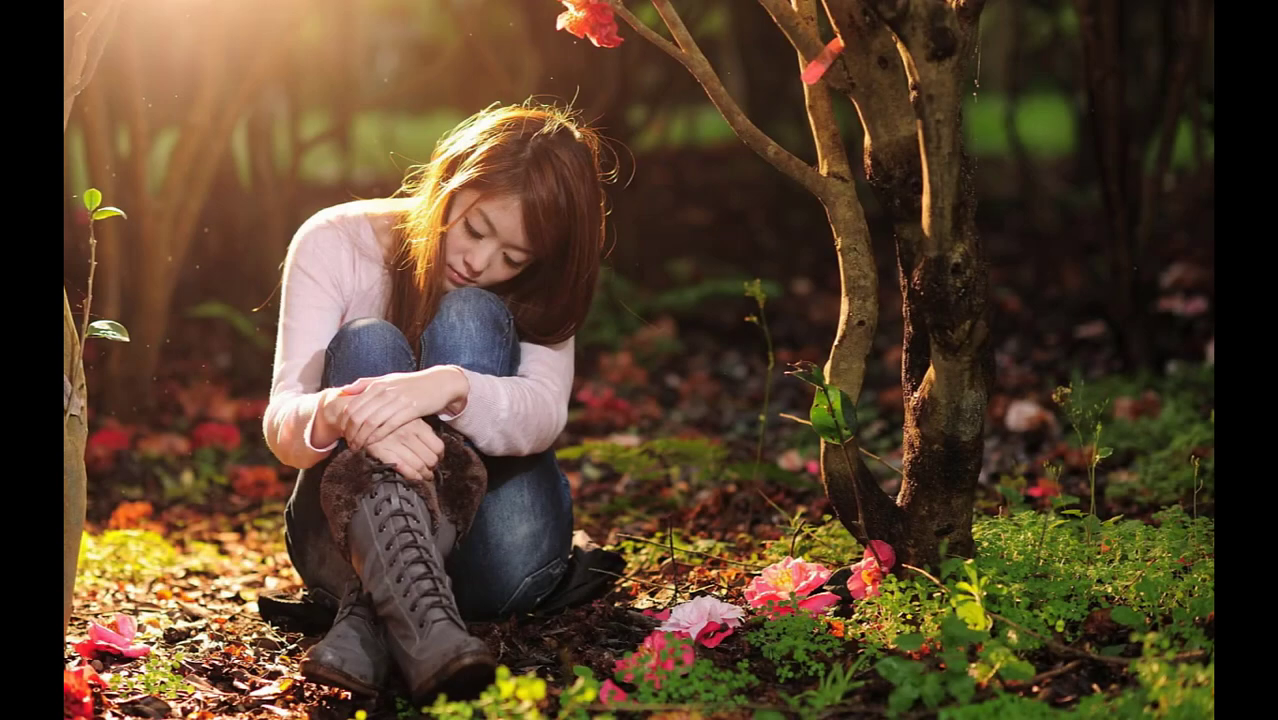